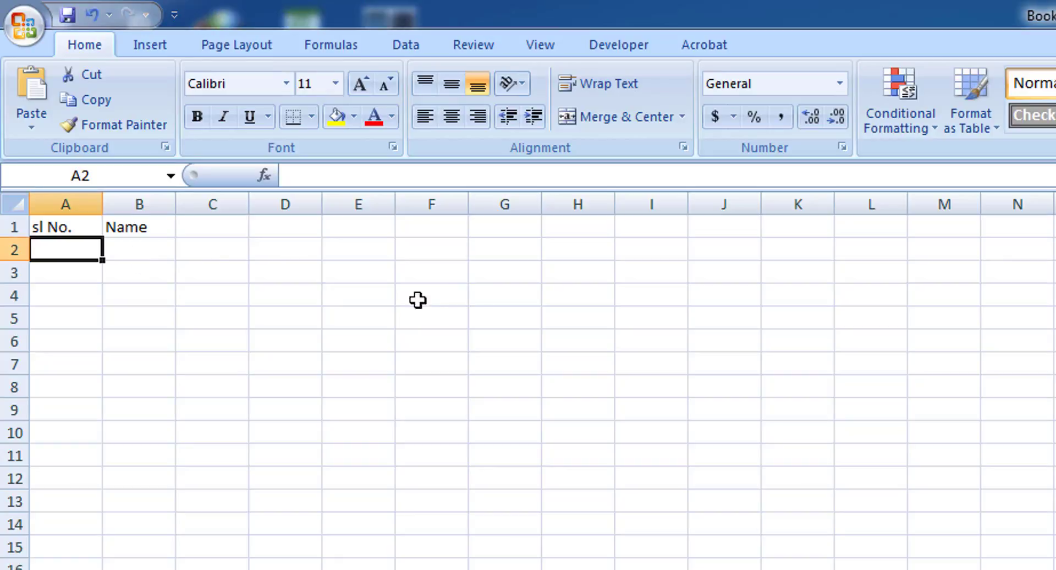
- Enter four sample names down B2:B5 under Name, fixing a typo in the third
{"action": "left_click", "coordinate": [151, 254]}
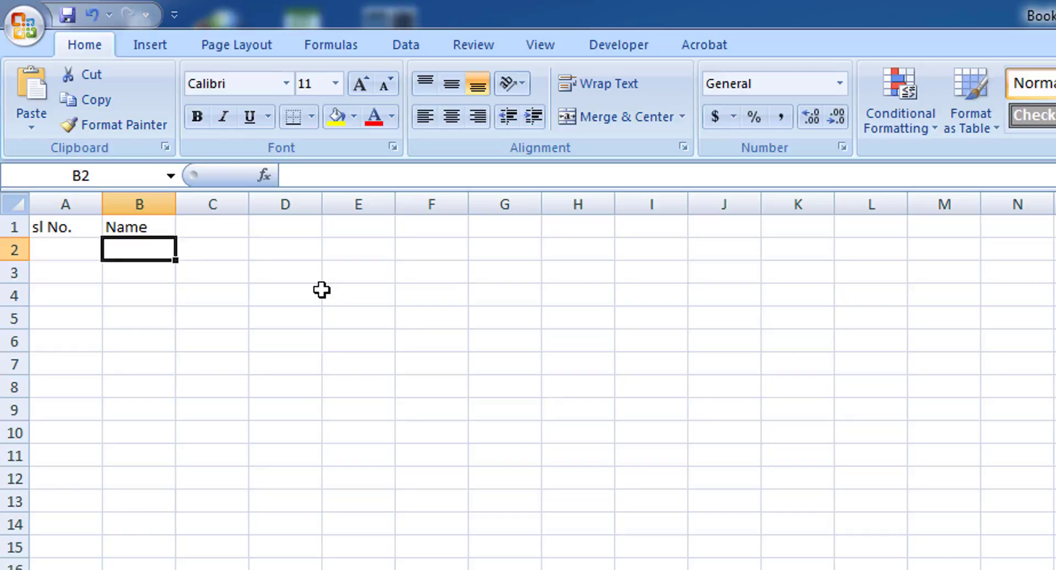
{"action": "type", "text": "Mr"}
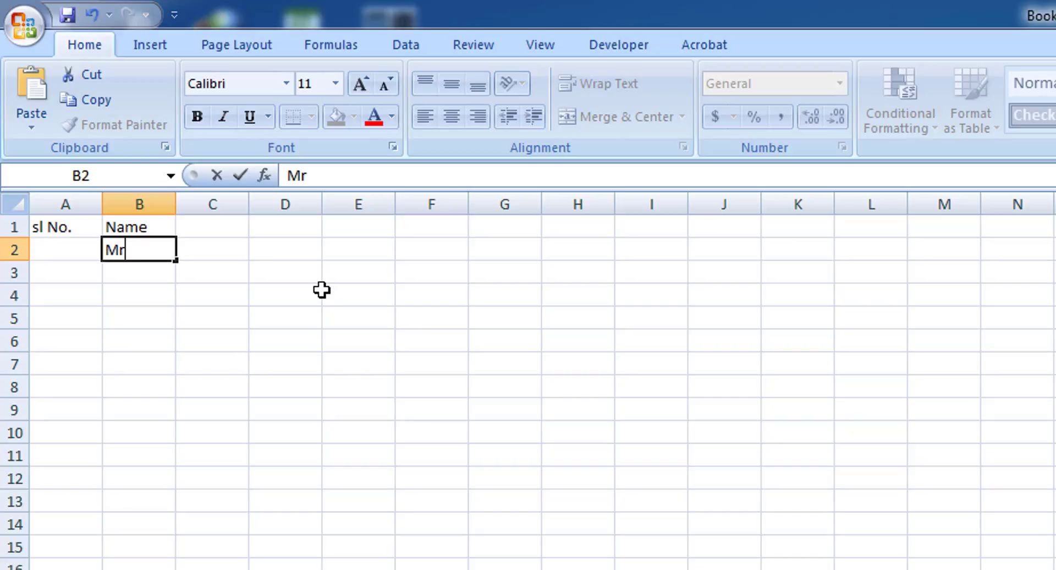
{"action": "type", "text": ". "}
{"action": "type", "text": "Rah"}
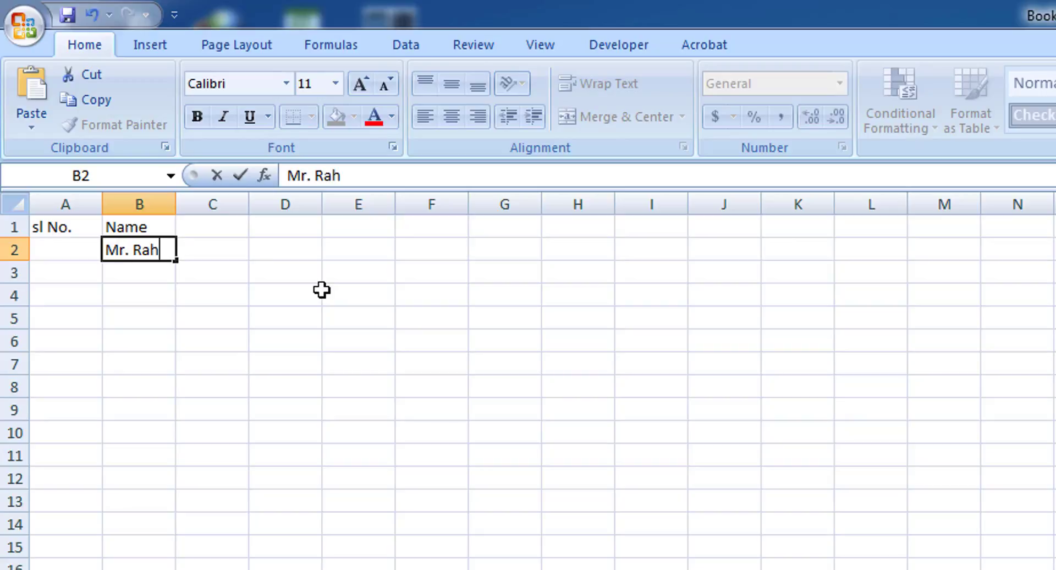
{"action": "type", "text": "im"}
{"action": "key", "text": "Return"}
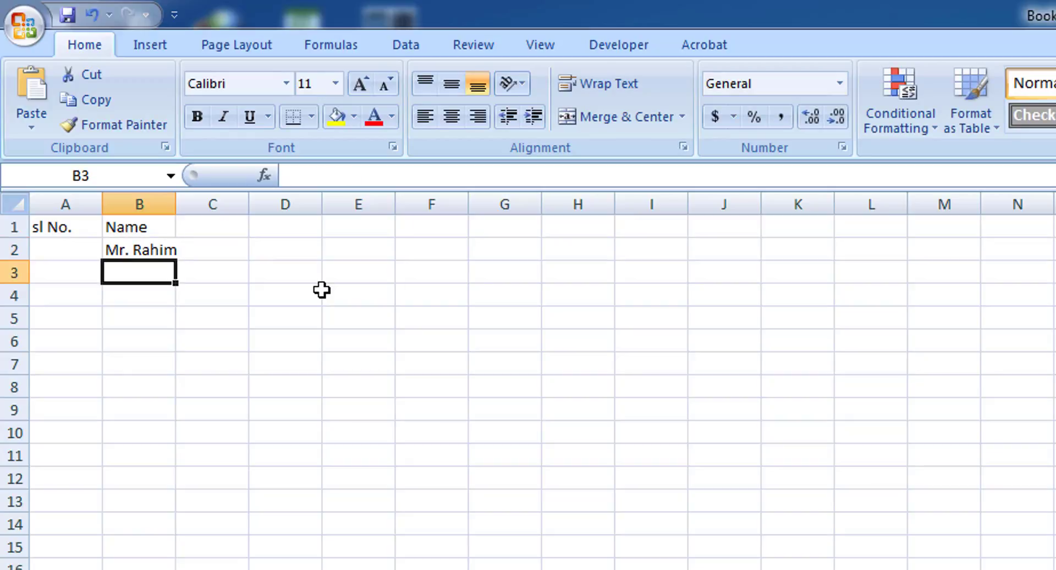
{"action": "type", "text": "Kalam"}
{"action": "key", "text": "Return"}
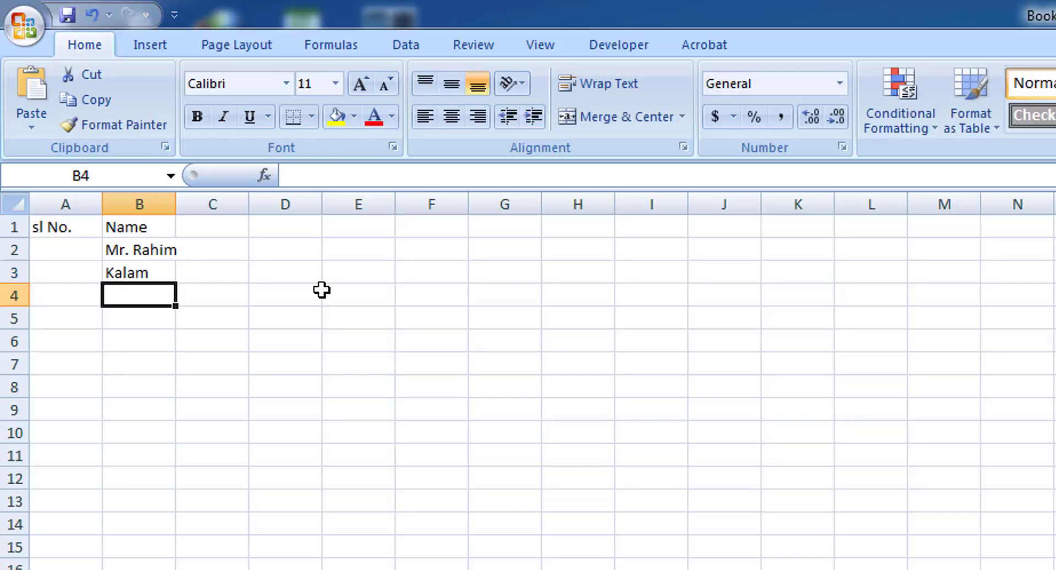
{"action": "type", "text": "Su"}
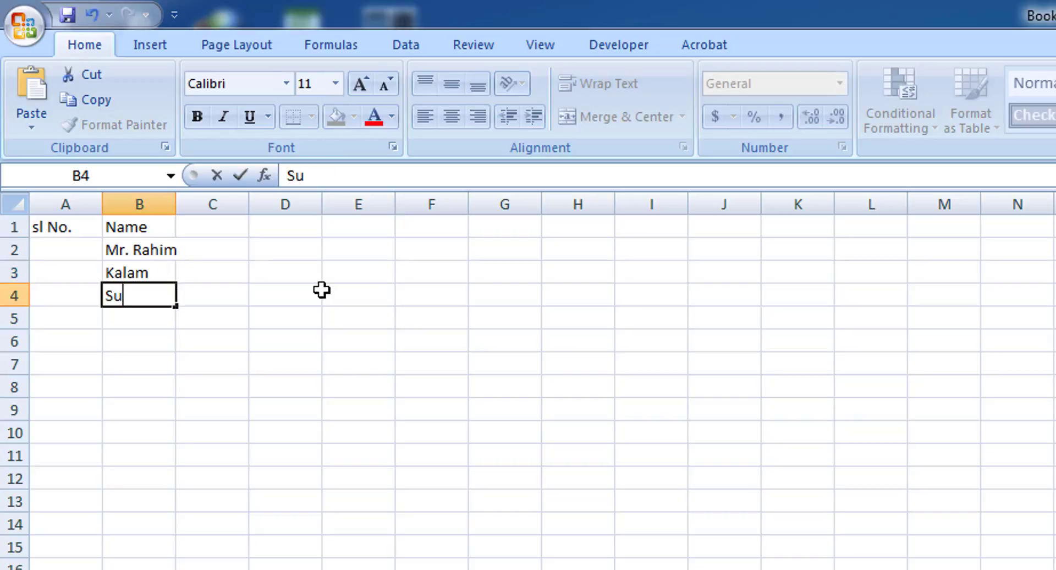
{"action": "type", "text": "va"}
{"action": "type", "text": "xs"}
{"action": "key", "text": "BackSpace"}
{"action": "key", "text": "BackSpace"}
{"action": "type", "text": "sh"}
{"action": "key", "text": "Return"}
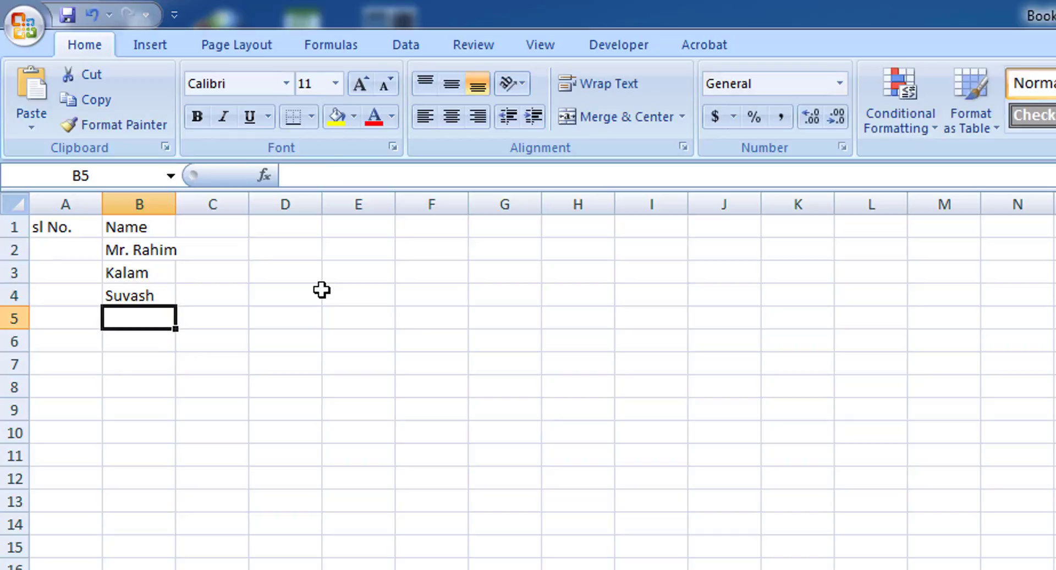
{"action": "type", "text": "Pro"}
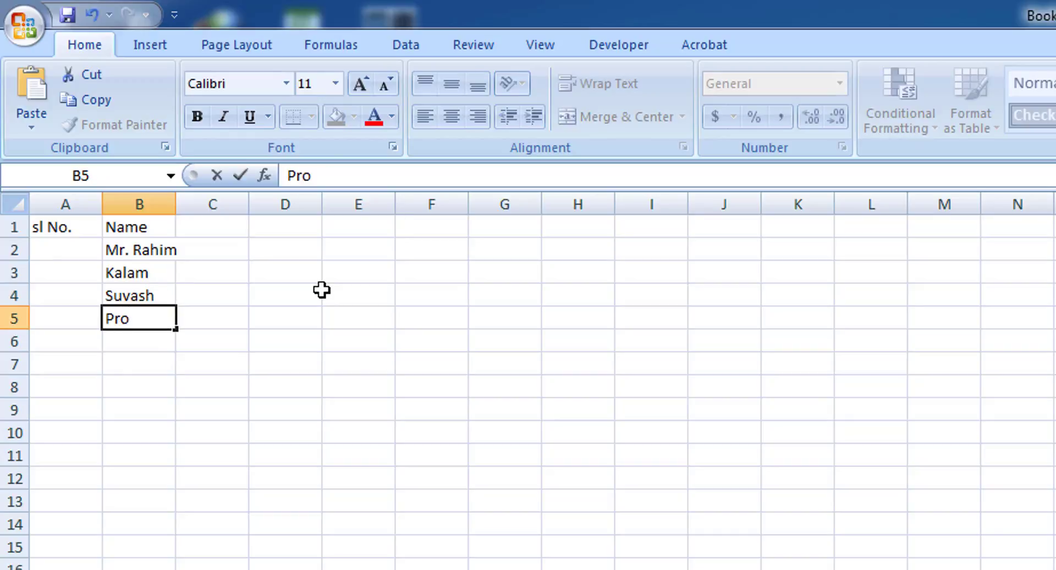
{"action": "type", "text": "gga"}
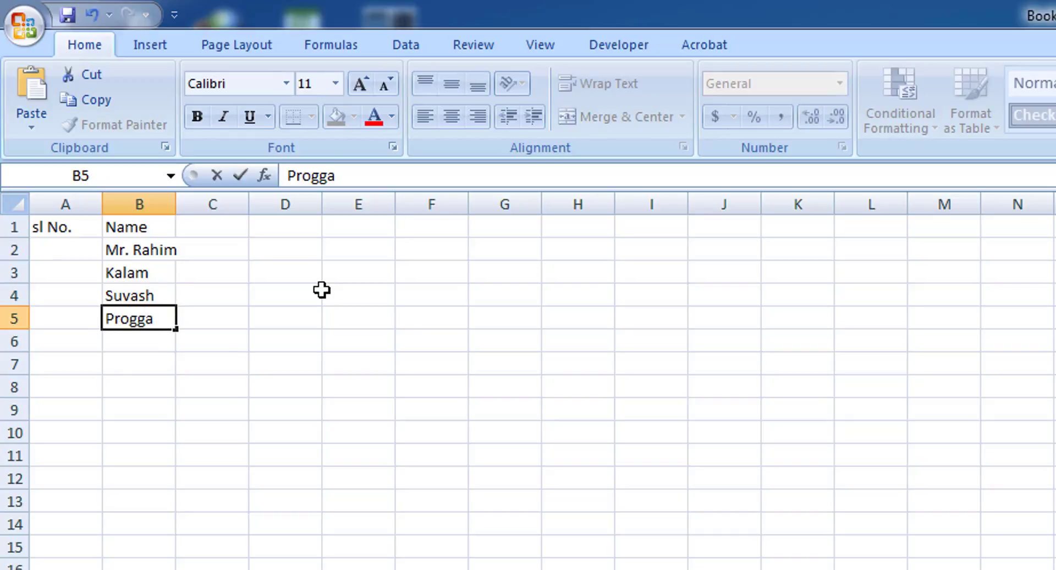
{"action": "key", "text": "Return"}
- Fill serial numbers 1, 2, 3 and 4 into A2:A5, ending back on A2
{"action": "key", "text": "Left"}
{"action": "key", "text": "Up"}
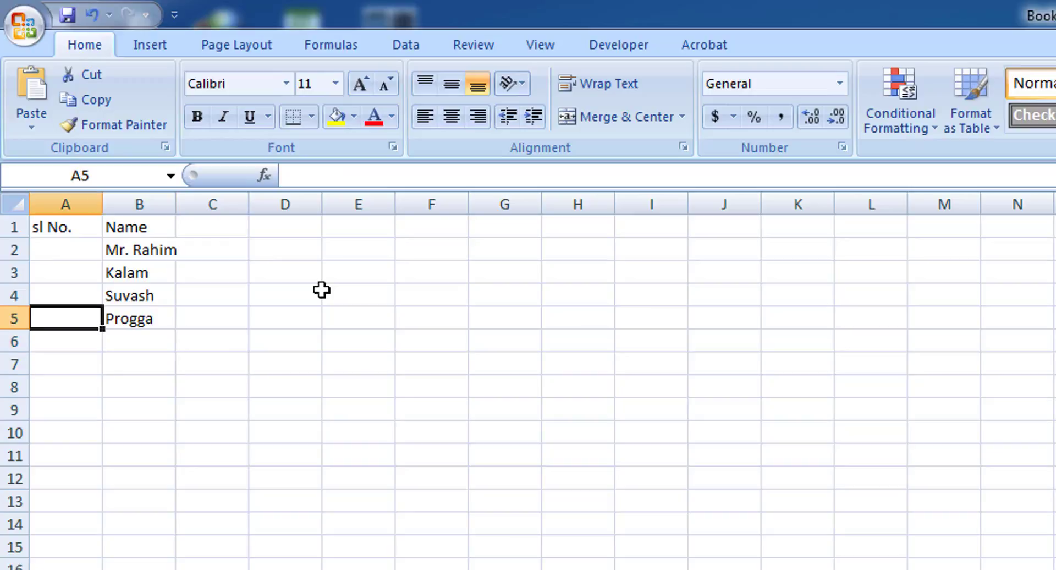
{"action": "key", "text": "Up"}
{"action": "key", "text": "Up"}
{"action": "key", "text": "Up"}
{"action": "type", "text": "1"}
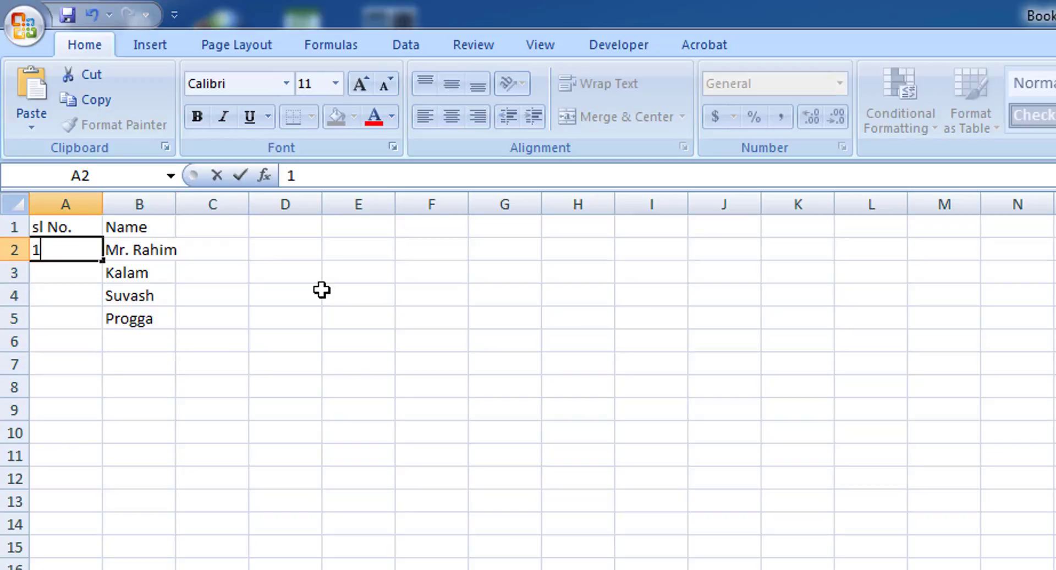
{"action": "key", "text": "Return"}
{"action": "type", "text": "2"}
{"action": "key", "text": "Return"}
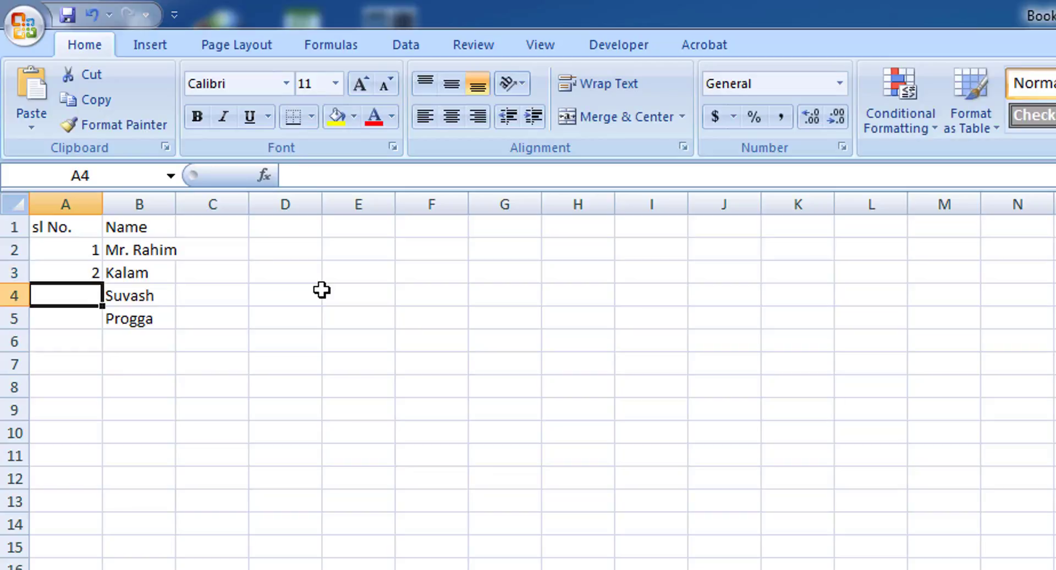
{"action": "type", "text": "3"}
{"action": "key", "text": "Return"}
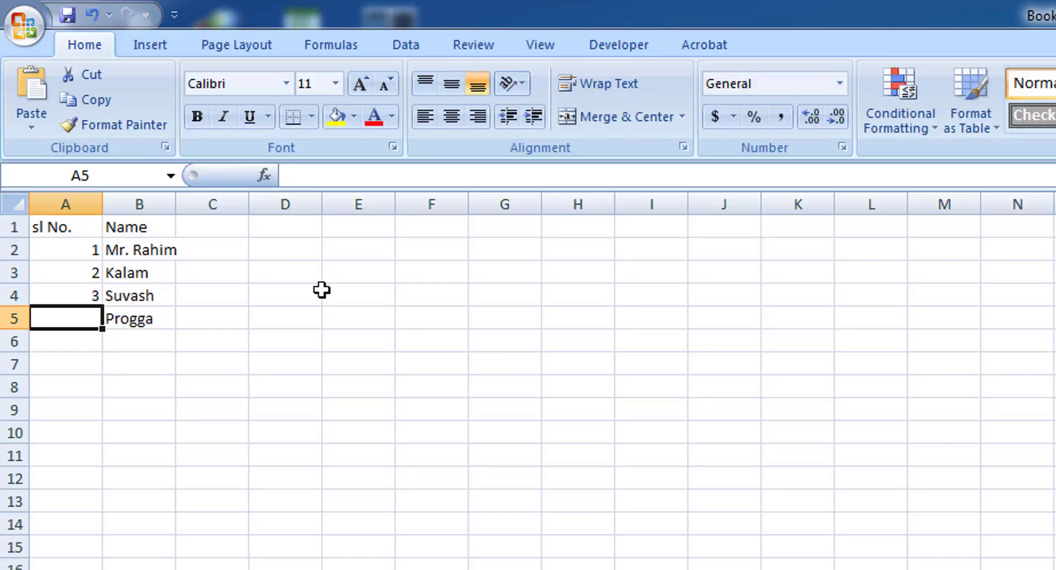
{"action": "type", "text": "4"}
{"action": "key", "text": "Return"}
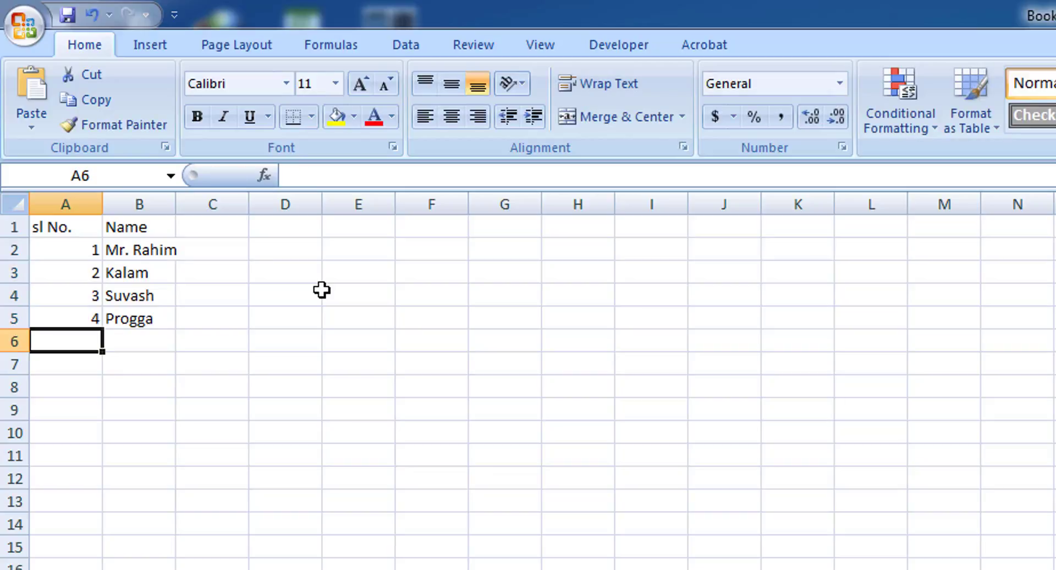
{"action": "key", "text": "Up"}
{"action": "key", "text": "Up"}
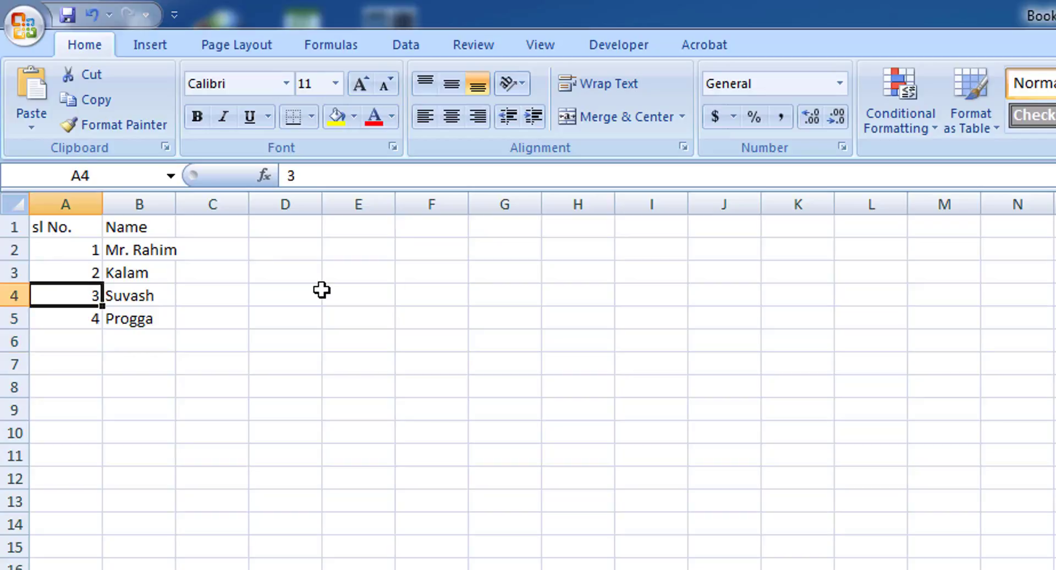
{"action": "key", "text": "Up"}
{"action": "key", "text": "Up"}
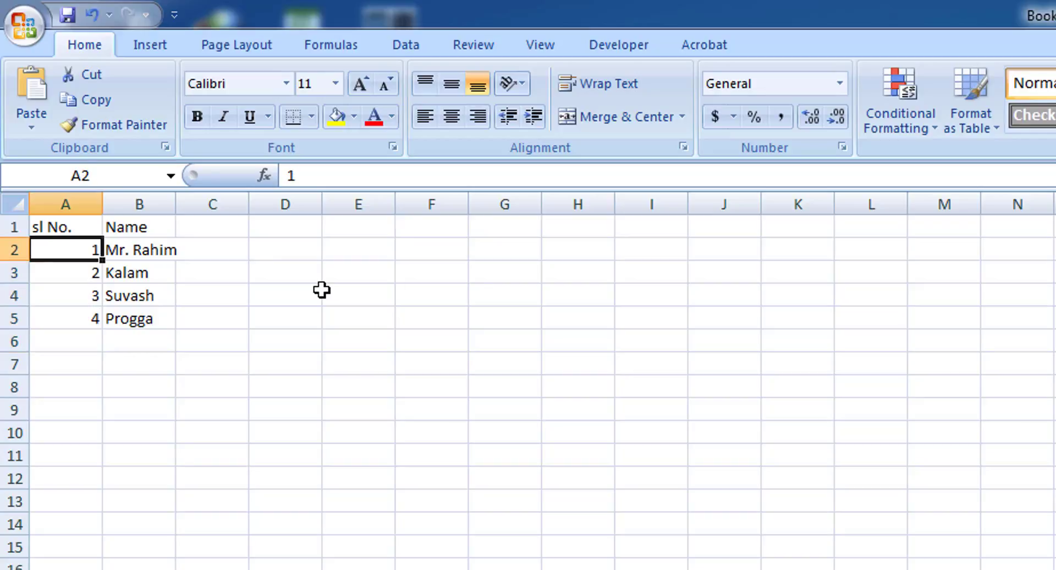
- Replace A2's 1 with a COUNTA formula over B2:B2, chosen from AutoComplete
{"action": "left_click", "coordinate": [329, 173]}
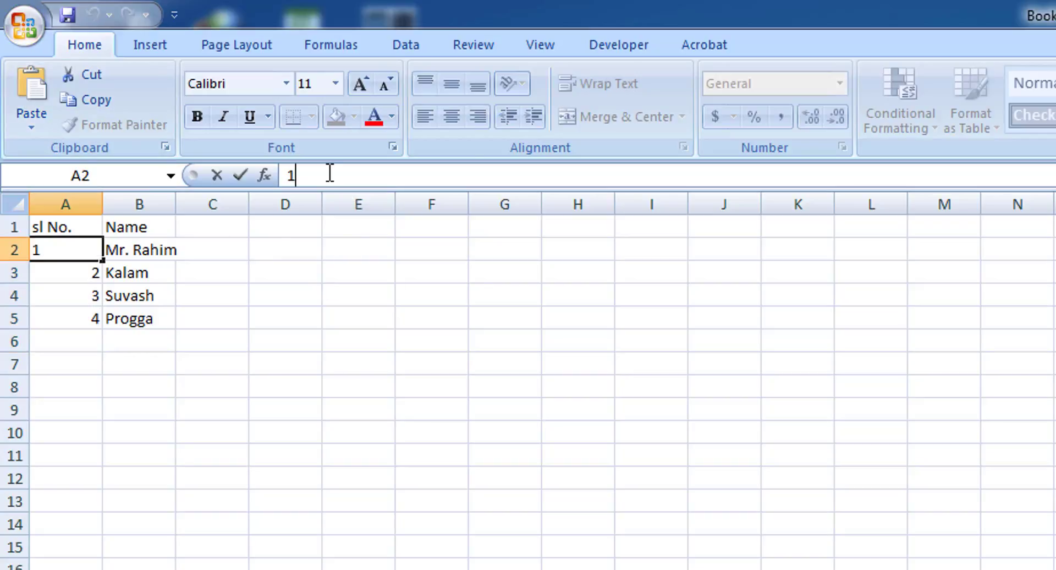
{"action": "double_click", "coordinate": [330, 174]}
{"action": "type", "text": "="}
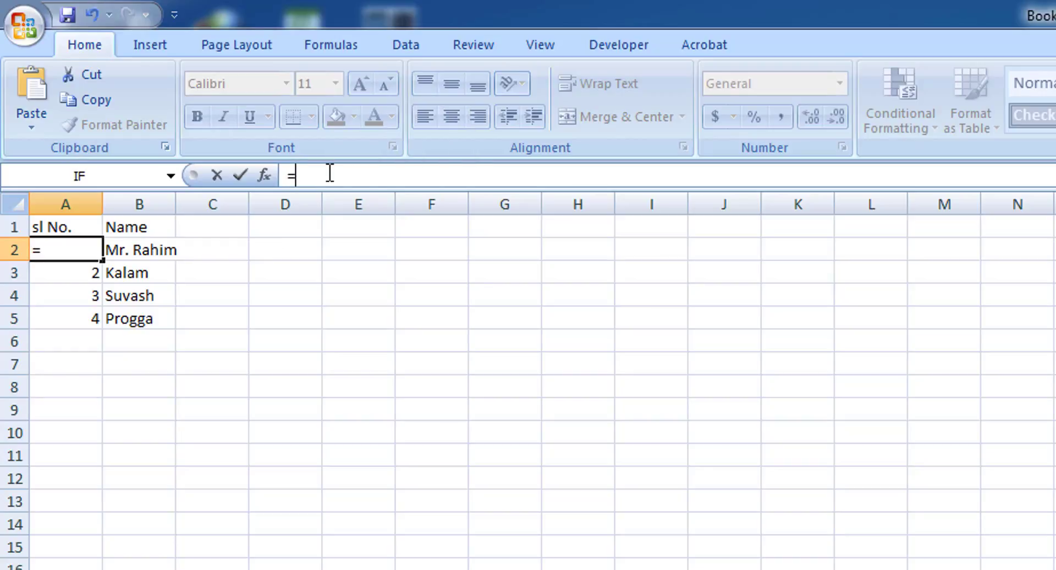
{"action": "type", "text": "co"}
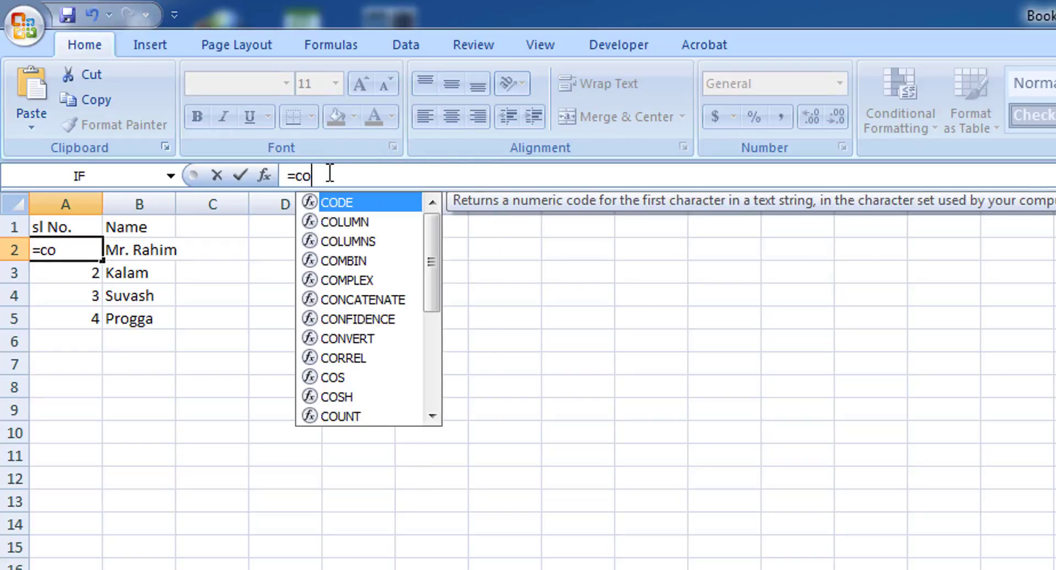
{"action": "type", "text": "un"}
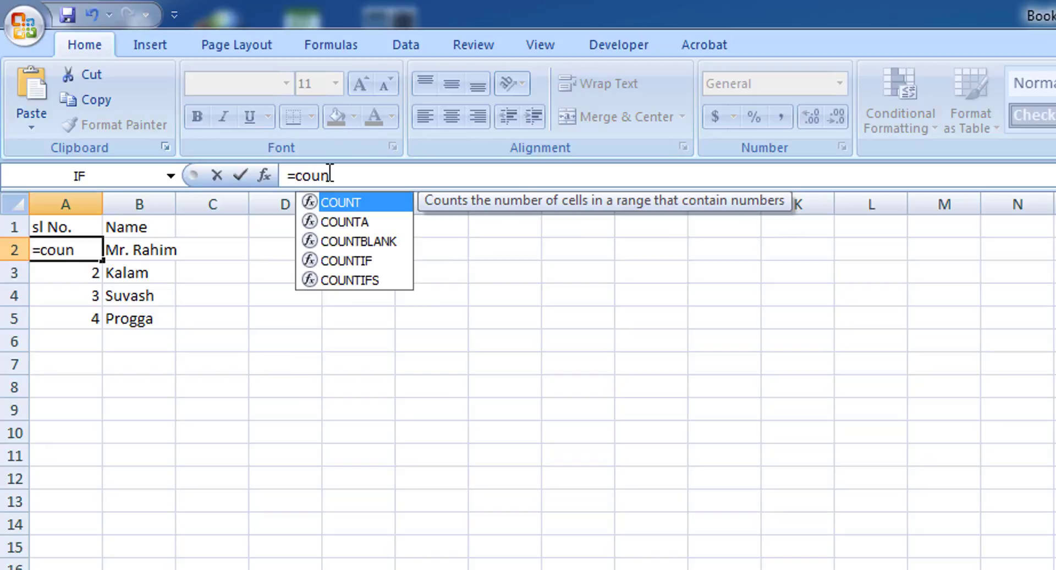
{"action": "key", "text": "Down"}
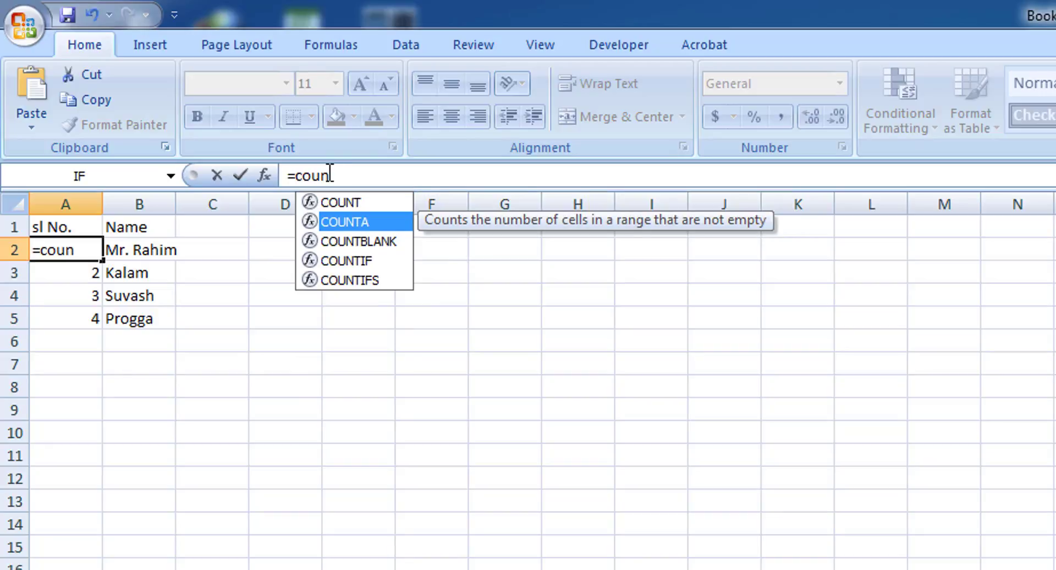
{"action": "key", "text": "Escape"}
{"action": "key", "text": "alt+Down"}
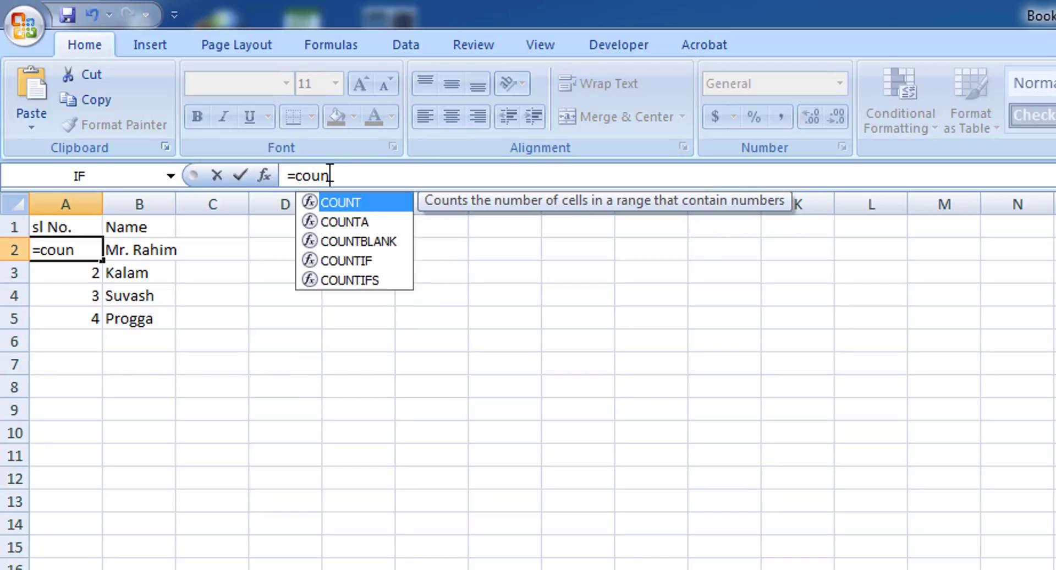
{"action": "key", "text": "Down"}
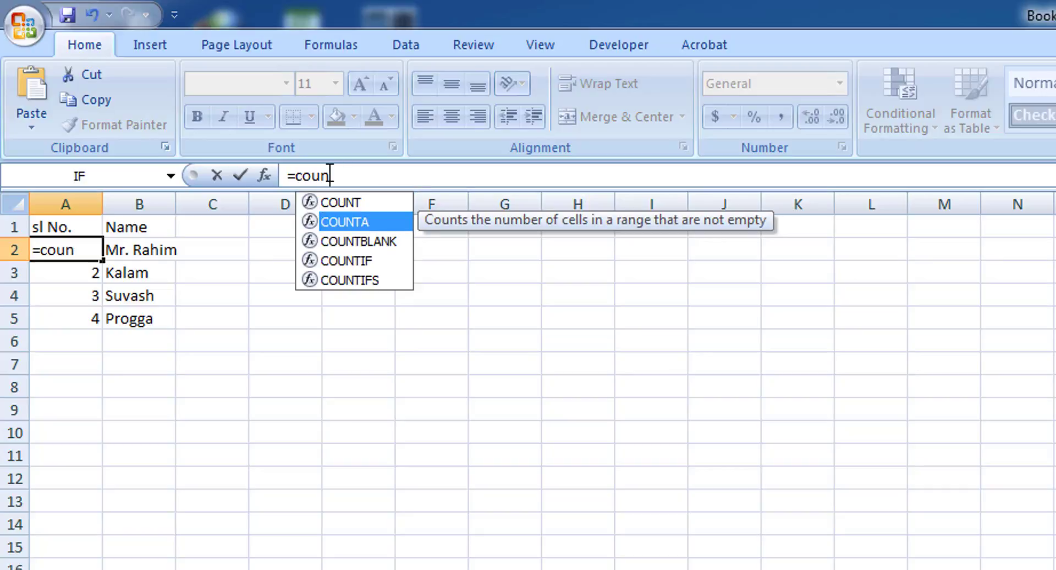
{"action": "type", "text": "ta"}
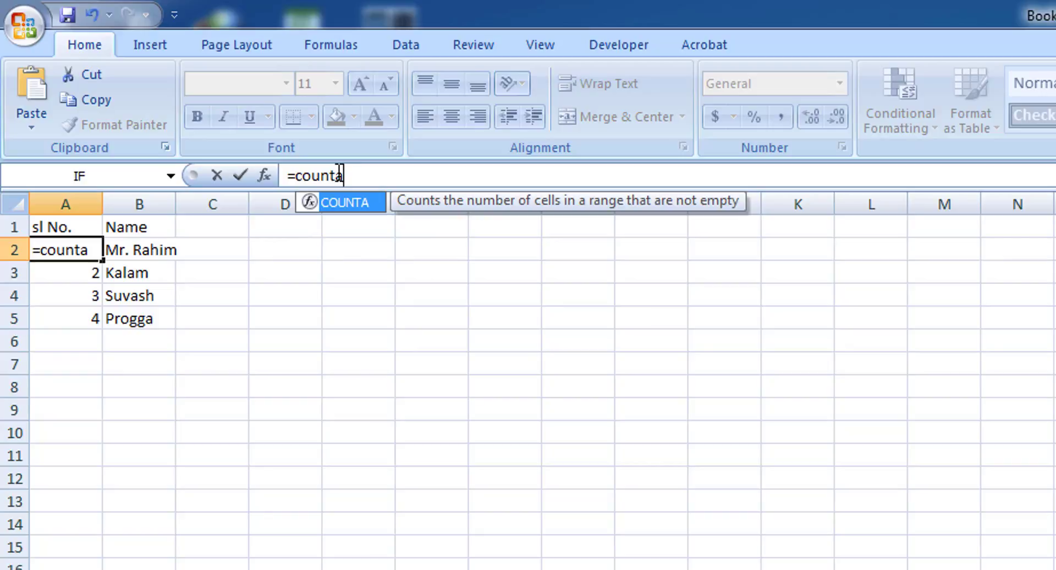
{"action": "type", "text": "("}
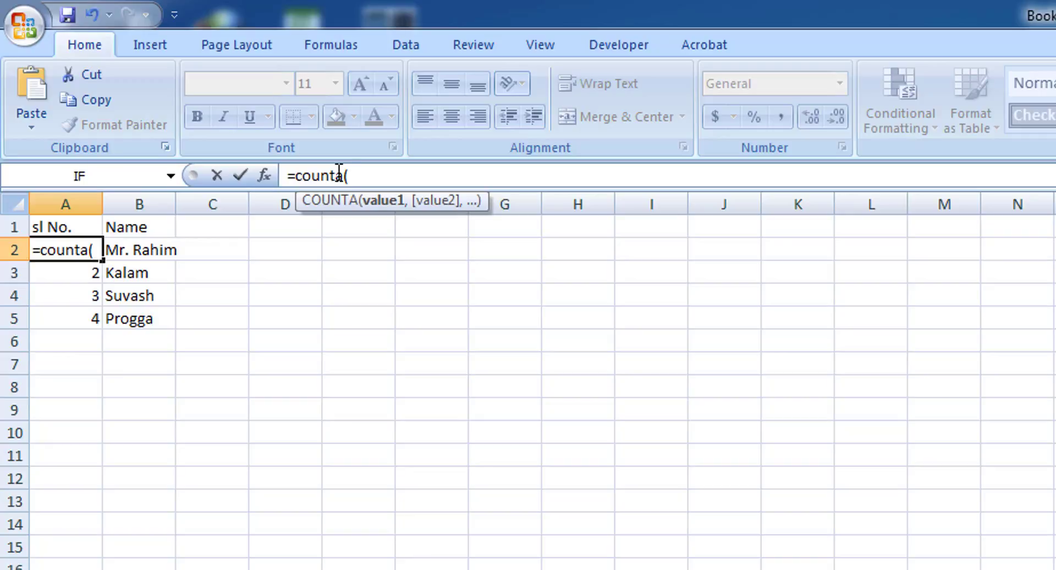
{"action": "type", "text": "B"}
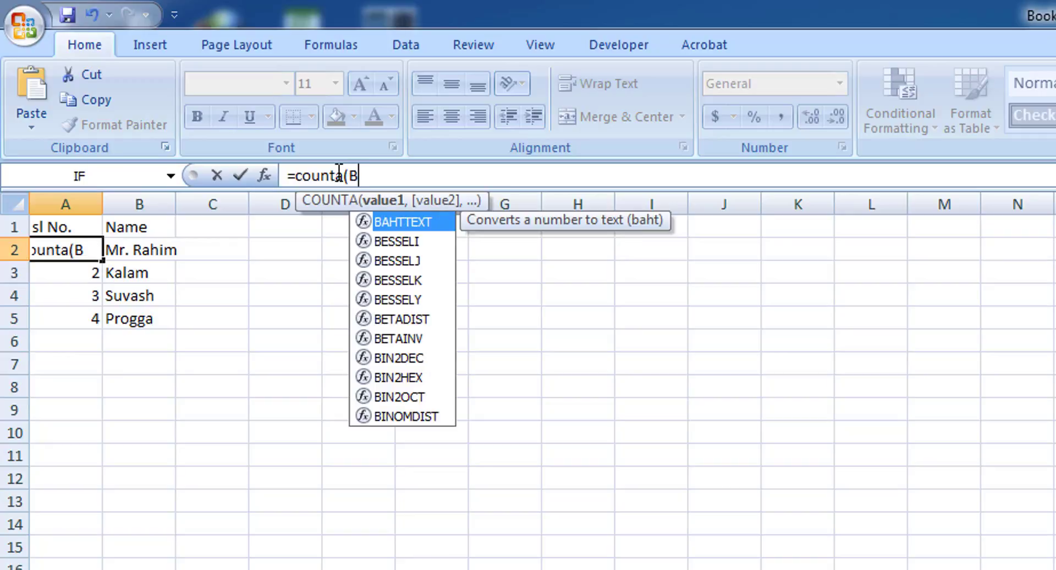
{"action": "type", "text": "2"}
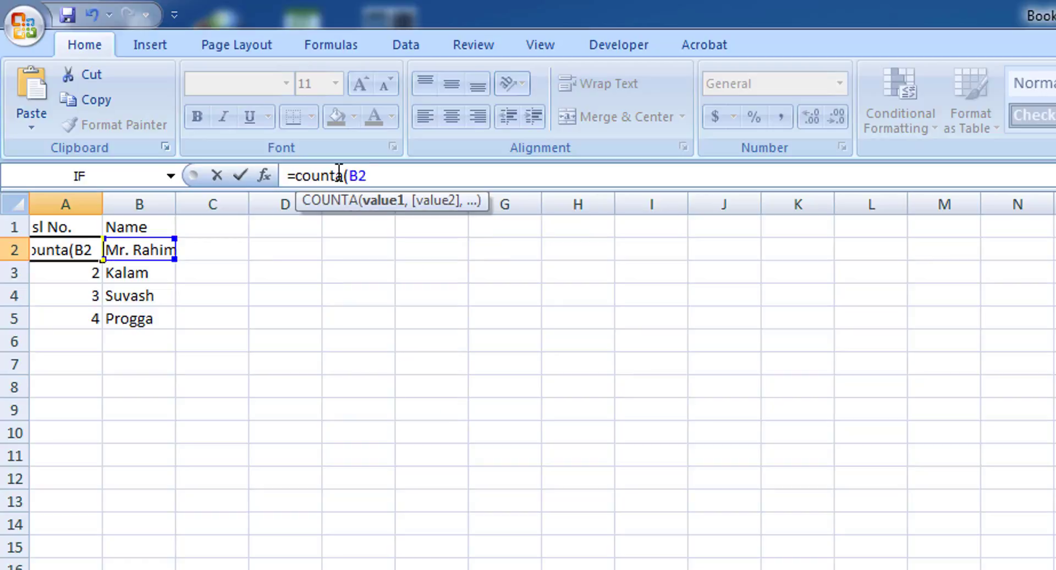
{"action": "type", "text": ":"}
{"action": "type", "text": "B"}
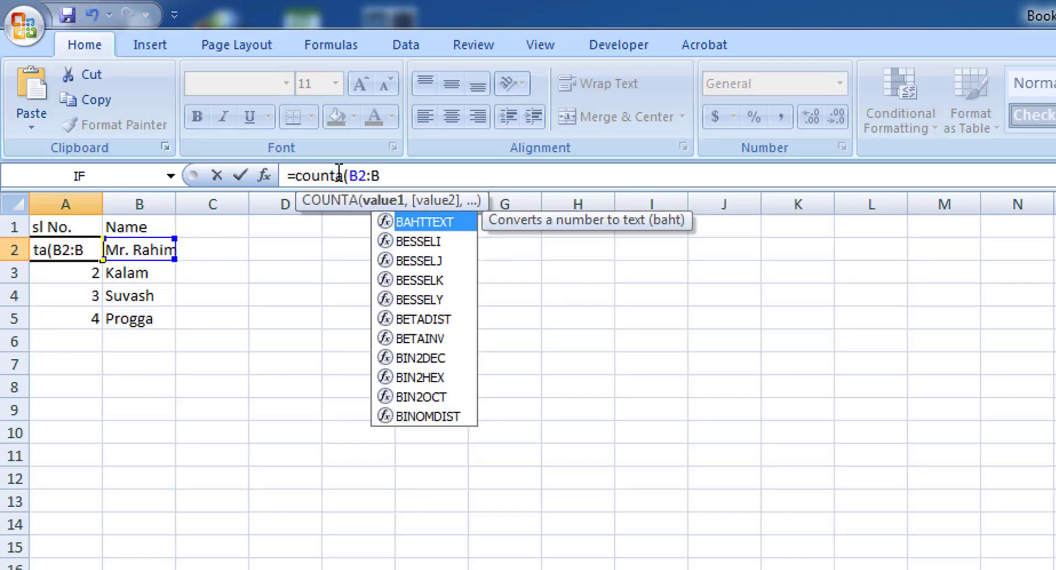
{"action": "type", "text": "2"}
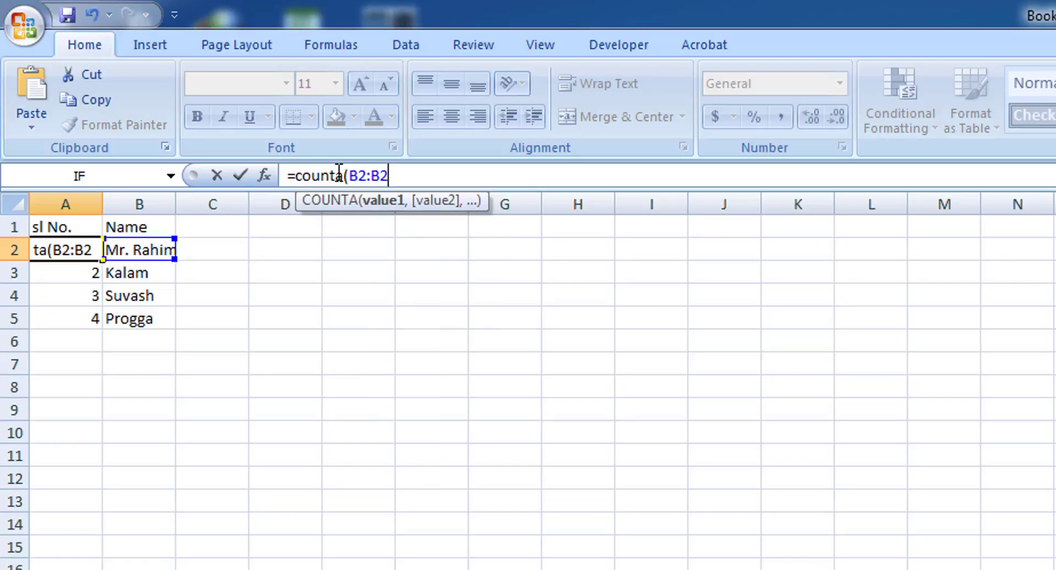
{"action": "type", "text": ")"}
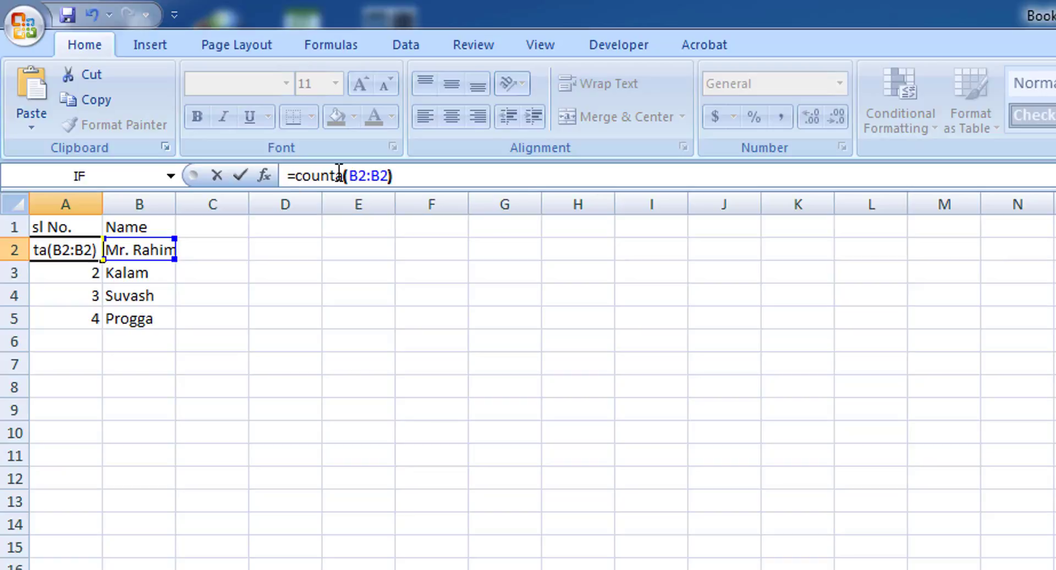
- Lock the range start to make =COUNTA(B$2:B2) and commit it in A2
{"action": "key", "text": "Left"}
{"action": "key", "text": "Left"}
{"action": "key", "text": "Left"}
{"action": "key", "text": "Left"}
{"action": "key", "text": "Left"}
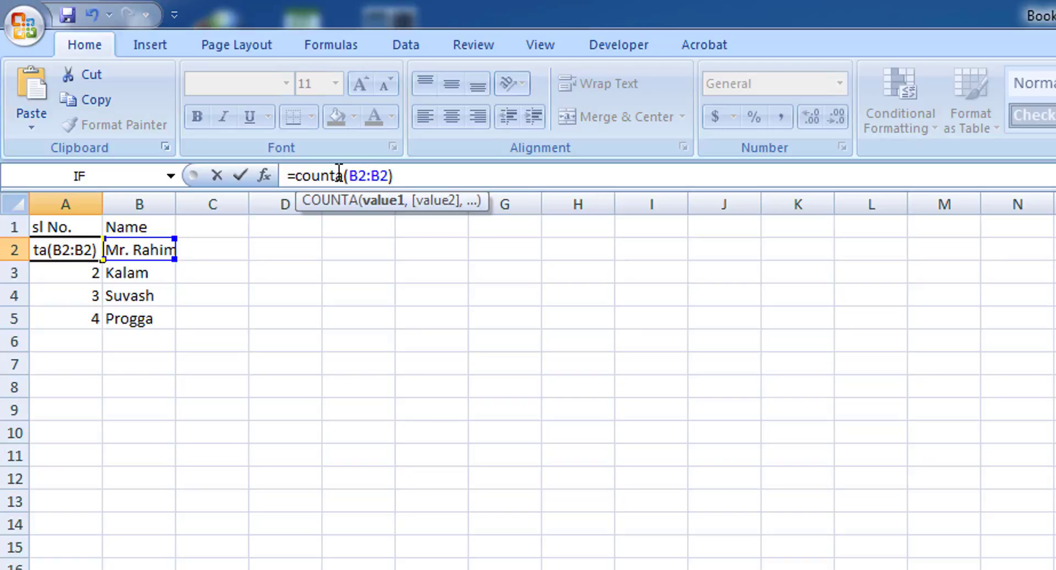
{"action": "type", "text": "%$"}
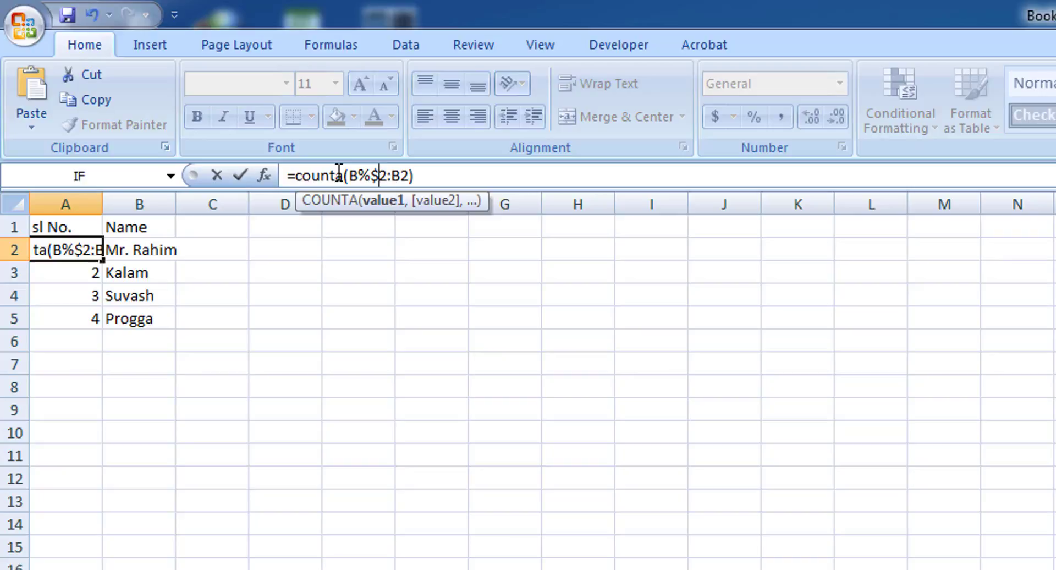
{"action": "key", "text": "BackSpace"}
{"action": "key", "text": "BackSpace"}
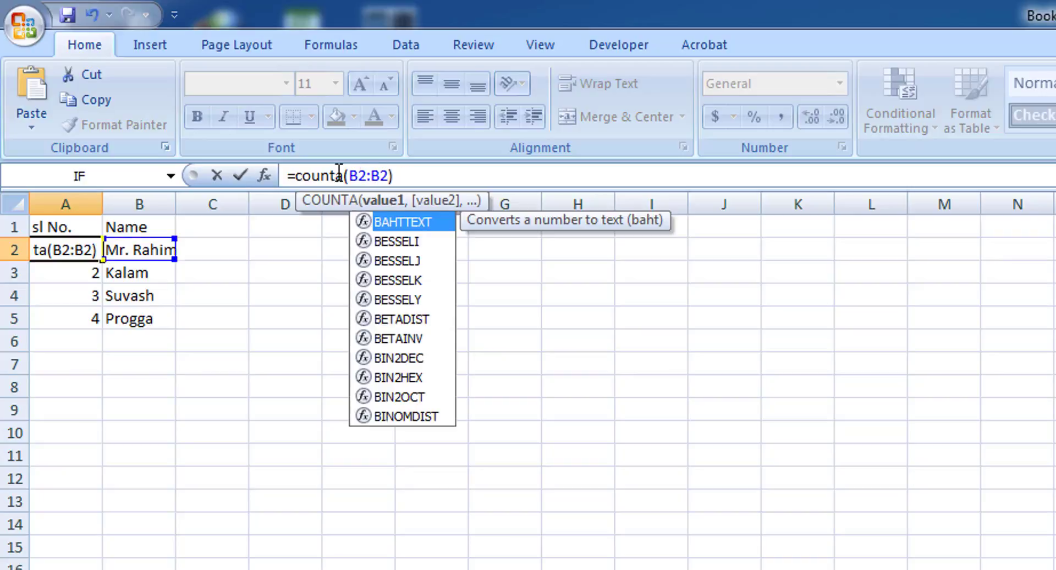
{"action": "type", "text": "$"}
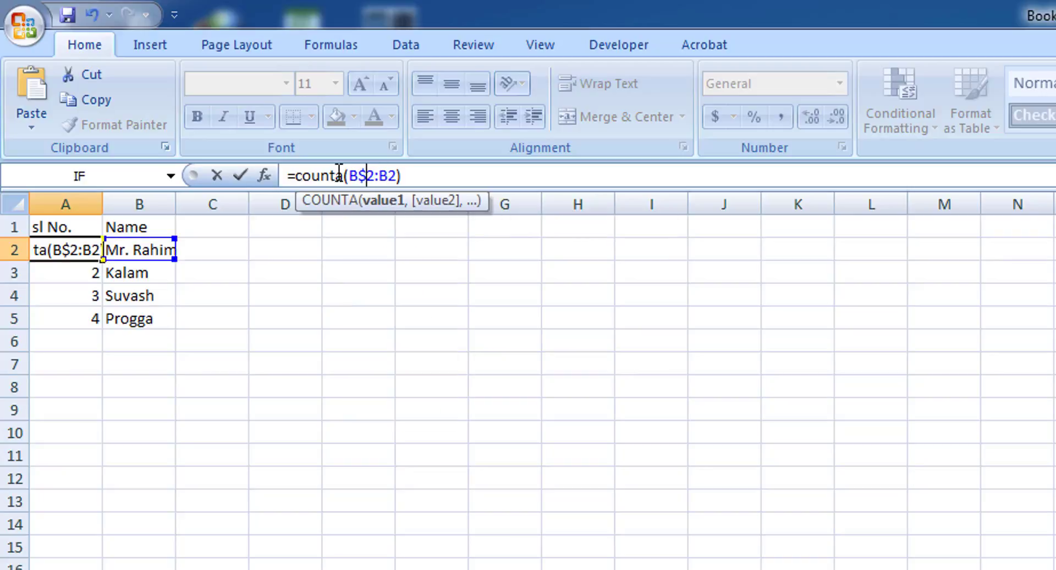
{"action": "key", "text": "Return"}
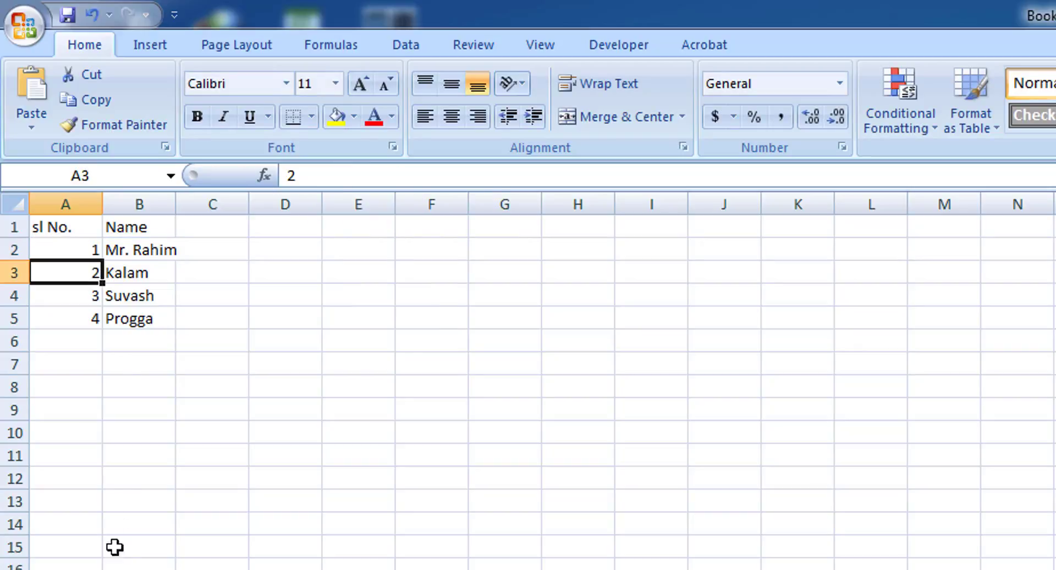
- Fill A2's COUNTA formula down column A past row 16, then select B6
{"action": "left_click", "coordinate": [82, 250]}
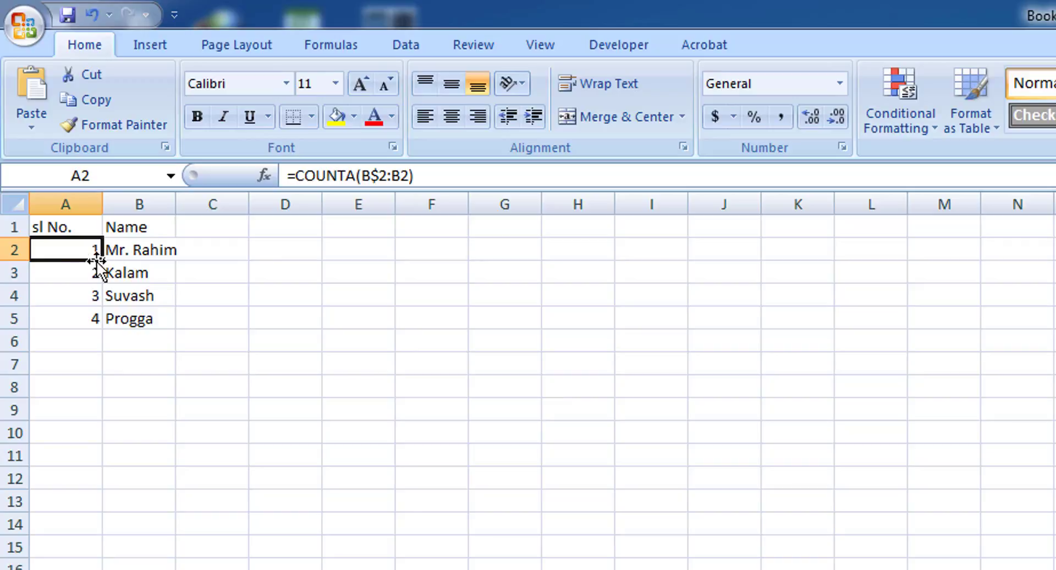
{"action": "left_click_drag", "start_coordinate": [101, 259], "coordinate": [74, 425]}
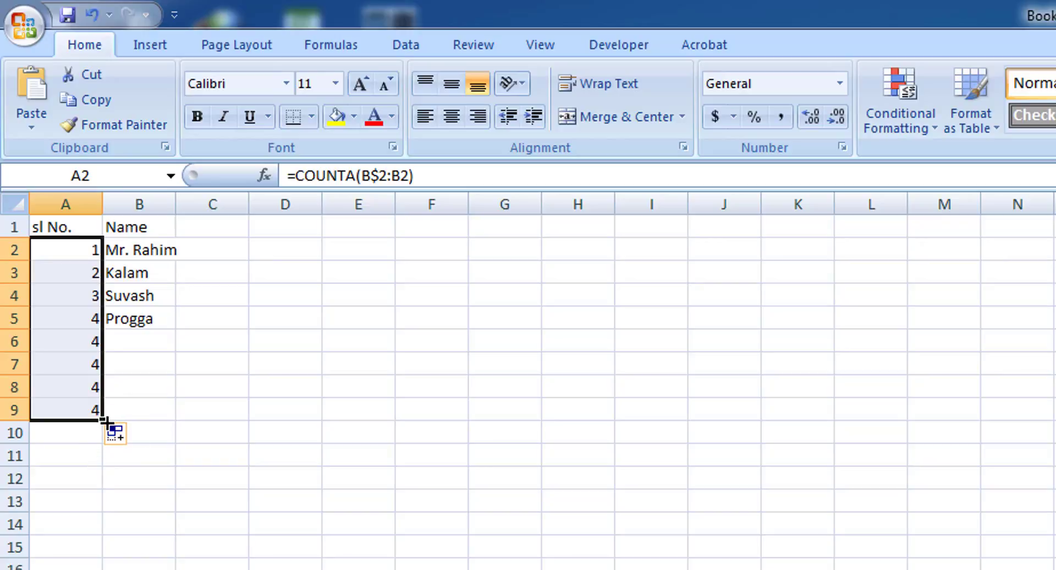
{"action": "left_click_drag", "start_coordinate": [104, 413], "coordinate": [105, 566]}
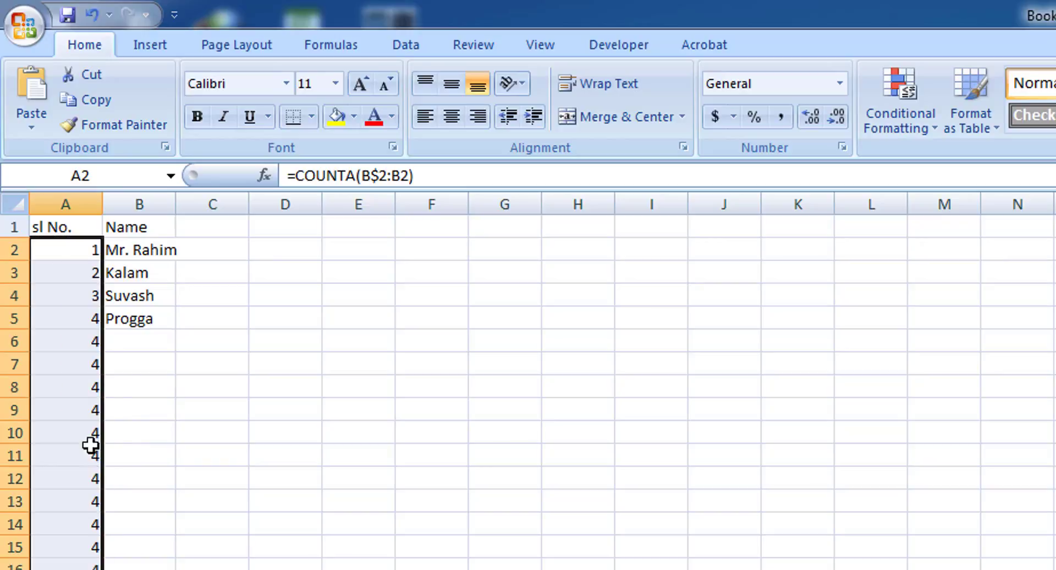
{"action": "left_click", "coordinate": [127, 345]}
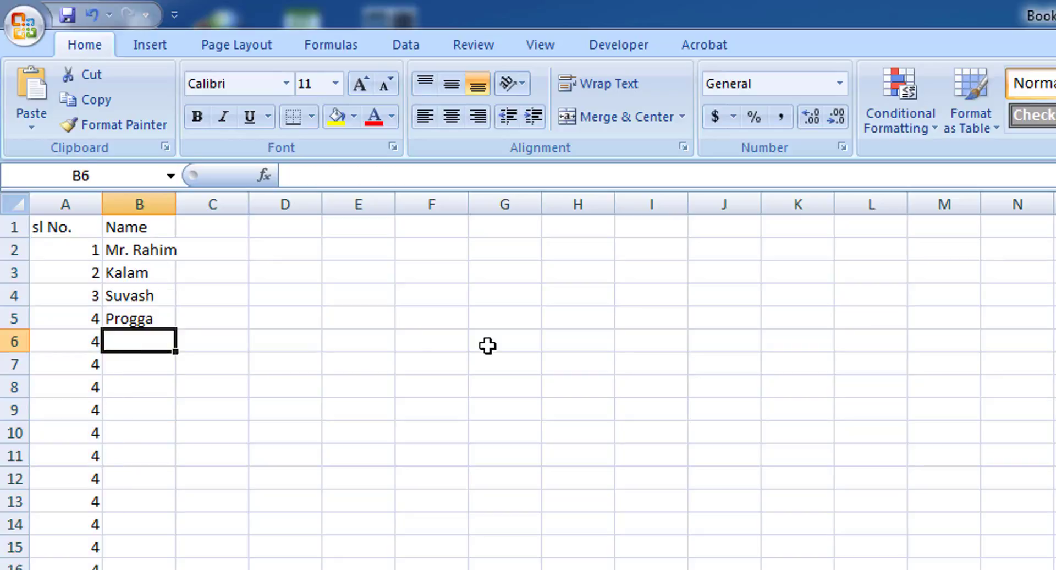
- Enter a fifth name in B6 so column A's running count rises to 5
{"action": "type", "text": "R"}
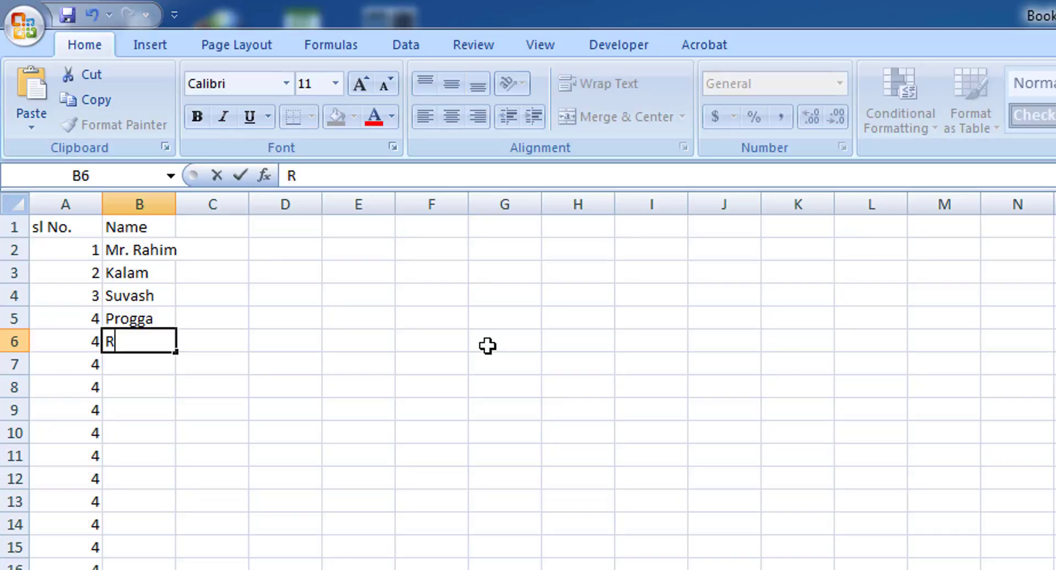
{"action": "type", "text": "otna"}
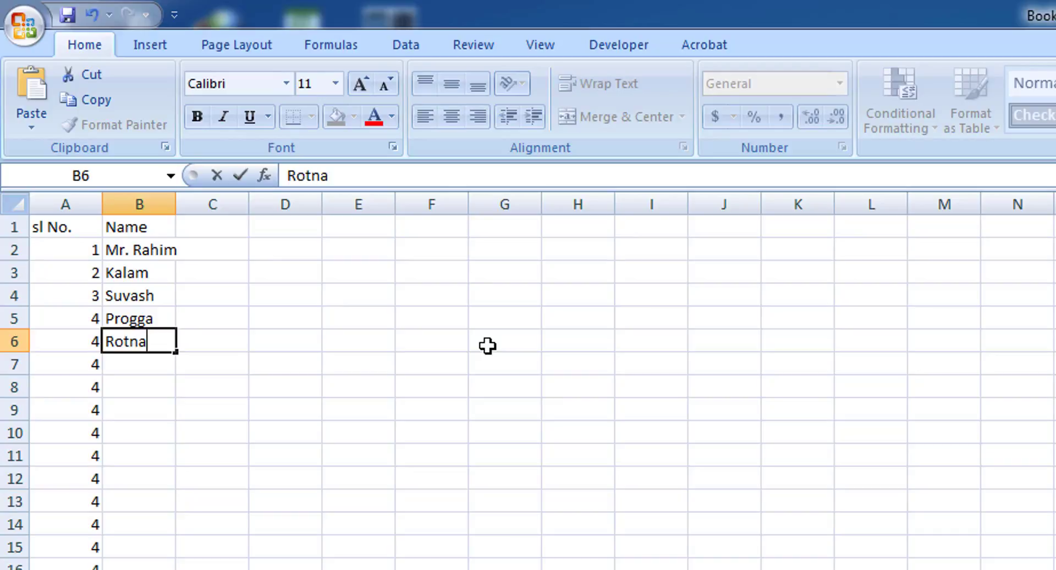
{"action": "key", "text": "Return"}
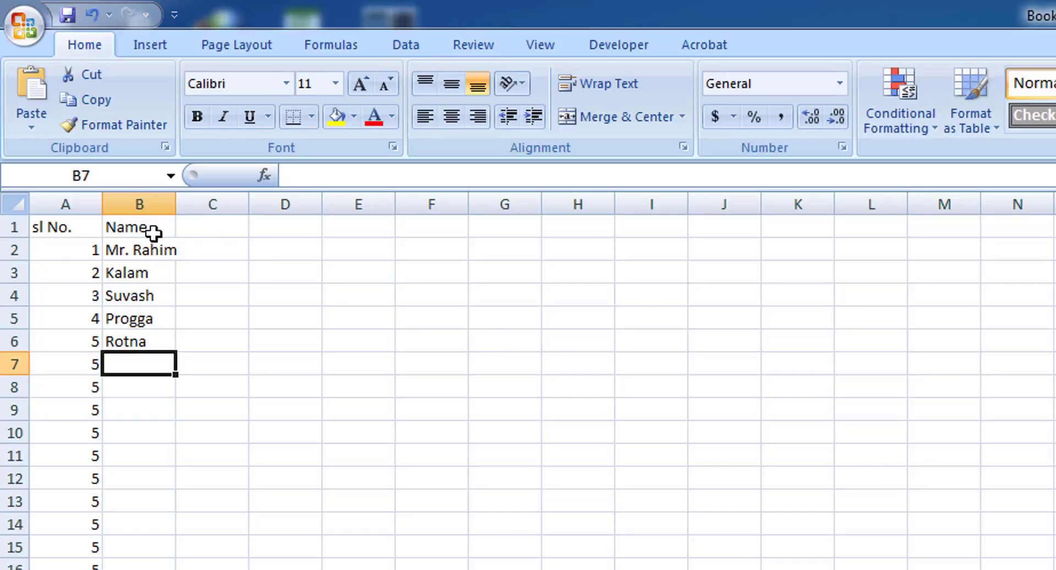
{"action": "left_click", "coordinate": [90, 248]}
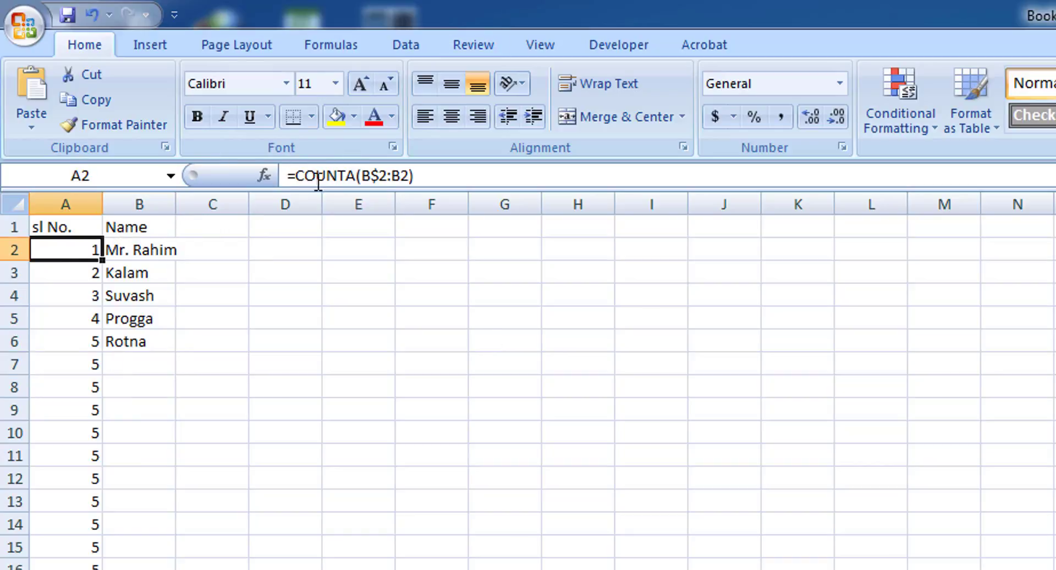
- Wrap A2's COUNTA in an IF, inserting the B2="" test and "" result
{"action": "left_click", "coordinate": [296, 175]}
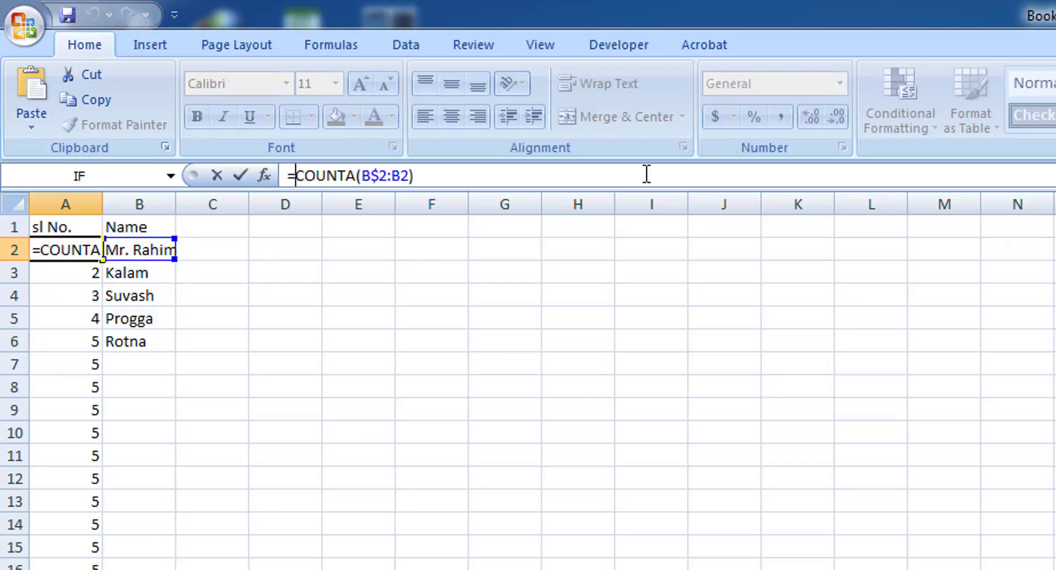
{"action": "type", "text": "if"}
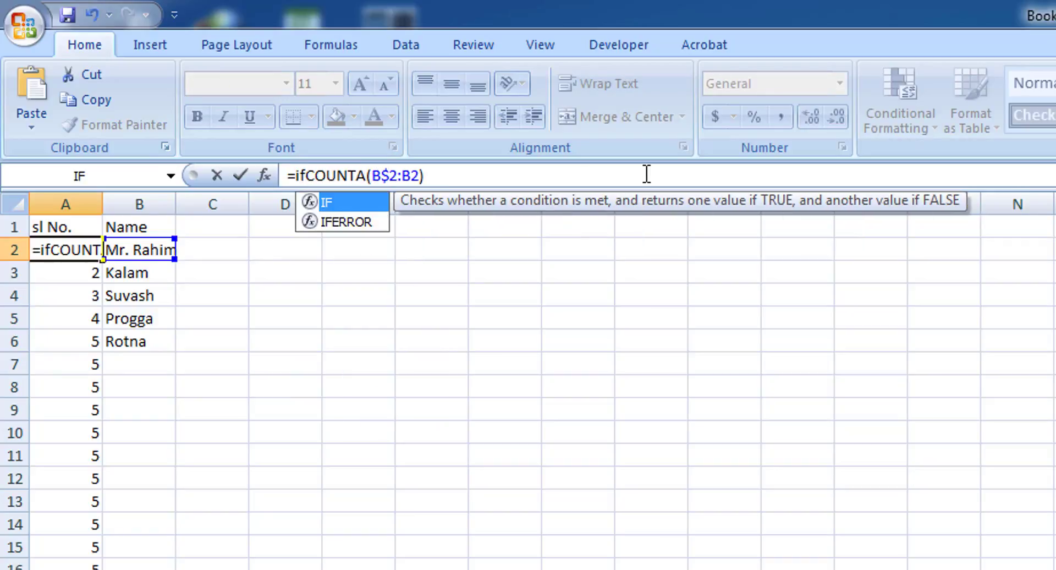
{"action": "type", "text": "("}
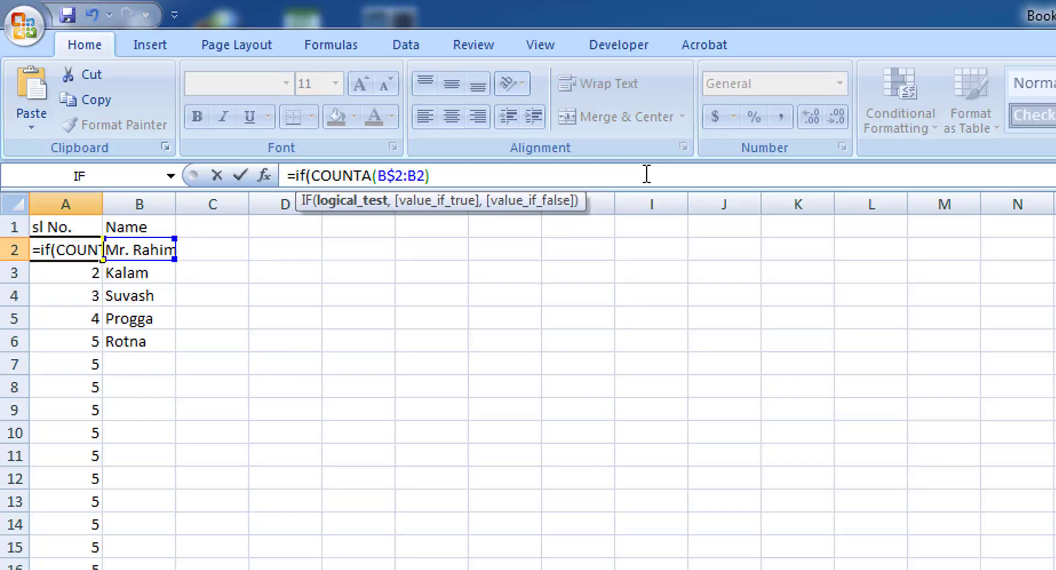
{"action": "key", "text": "Right"}
{"action": "key", "text": "Right"}
{"action": "key", "text": "Right"}
{"action": "key", "text": "Right"}
{"action": "key", "text": "Right"}
{"action": "key", "text": "Right"}
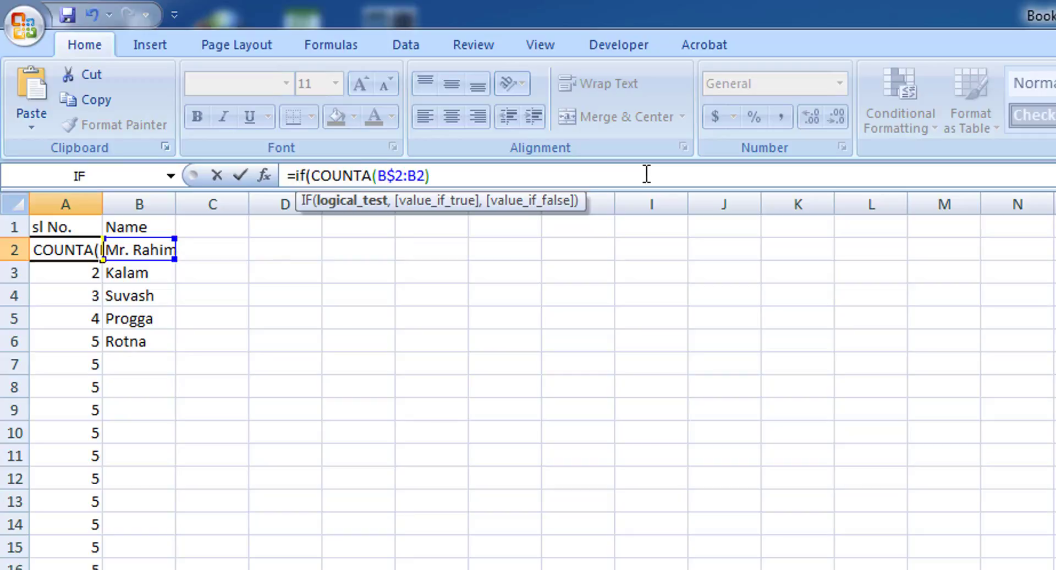
{"action": "type", "text": ",\"\""}
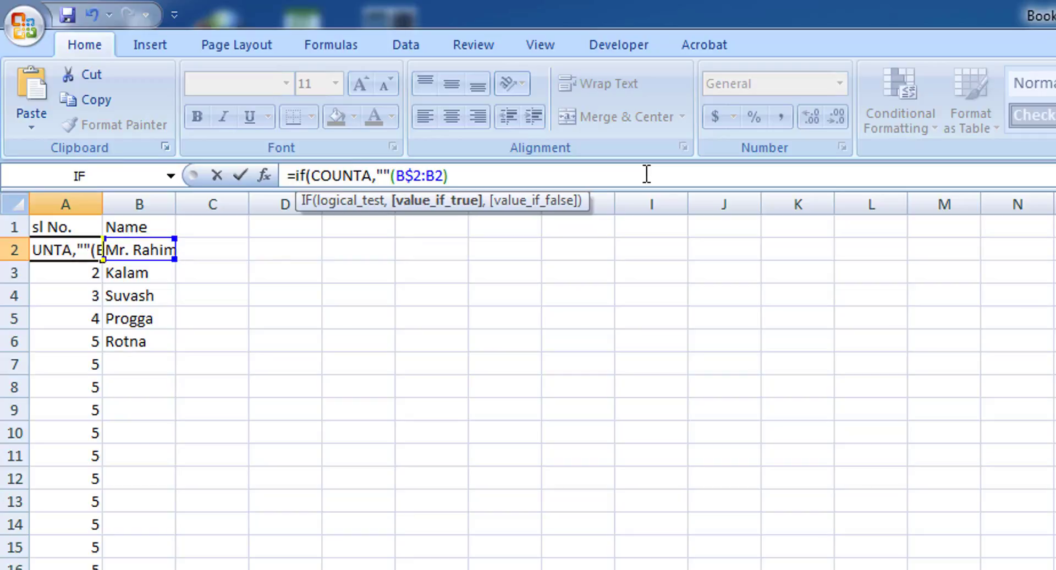
{"action": "key", "text": "Left"}
{"action": "key", "text": "Left"}
{"action": "key", "text": "Left"}
{"action": "key", "text": "Left"}
{"action": "key", "text": "Left"}
{"action": "key", "text": "Left"}
{"action": "key", "text": "Left"}
{"action": "key", "text": "Left"}
{"action": "key", "text": "Left"}
{"action": "key", "text": "Left"}
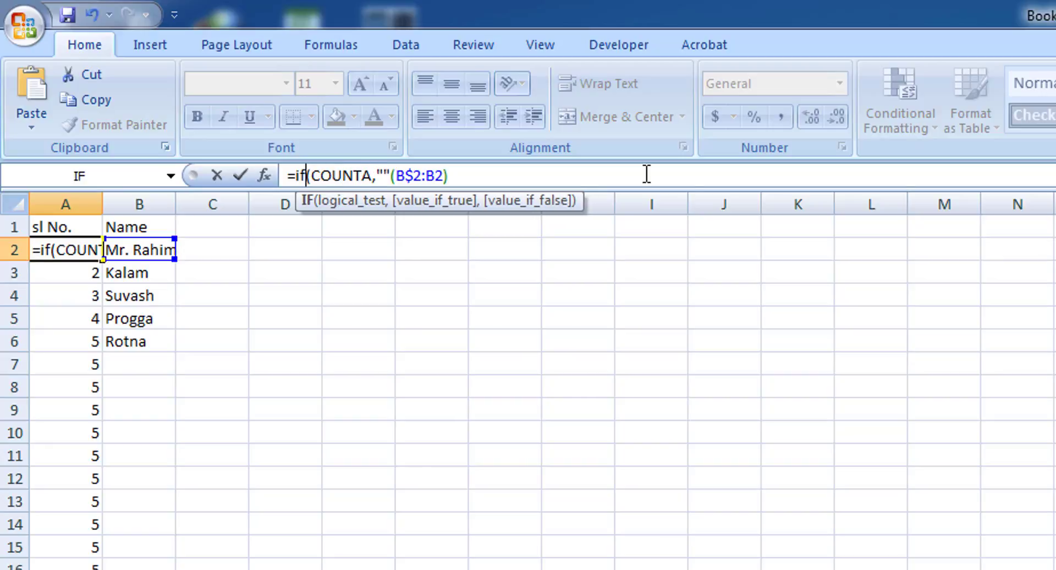
{"action": "type", "text": "B"}
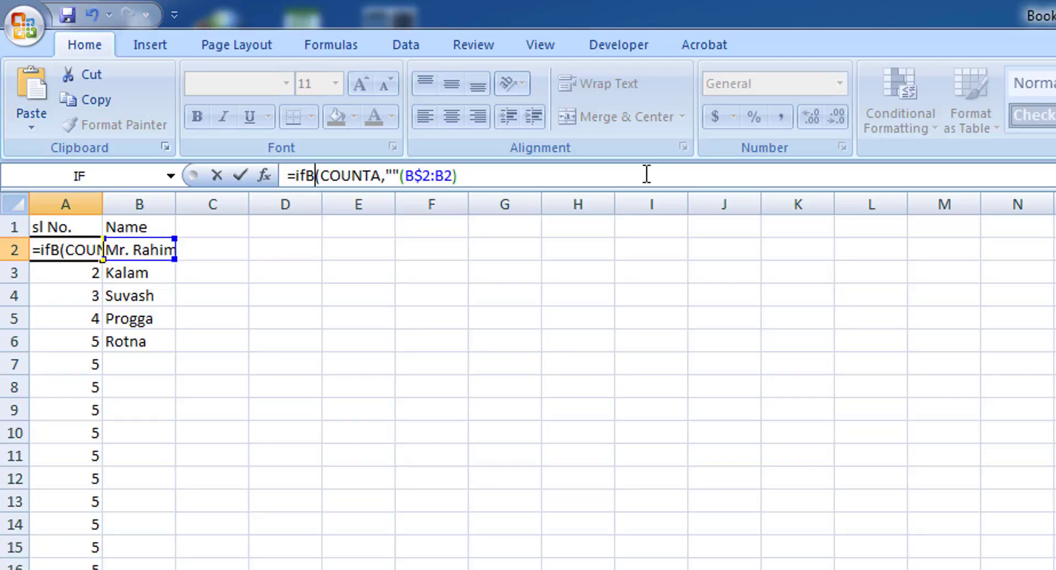
{"action": "key", "text": "BackSpace"}
{"action": "key", "text": "Right"}
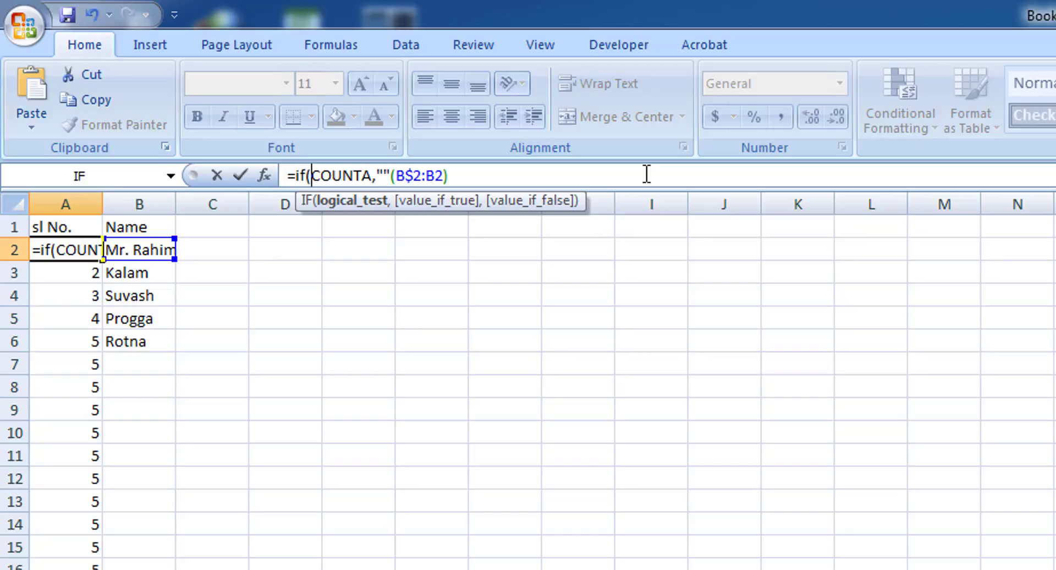
{"action": "type", "text": "B"}
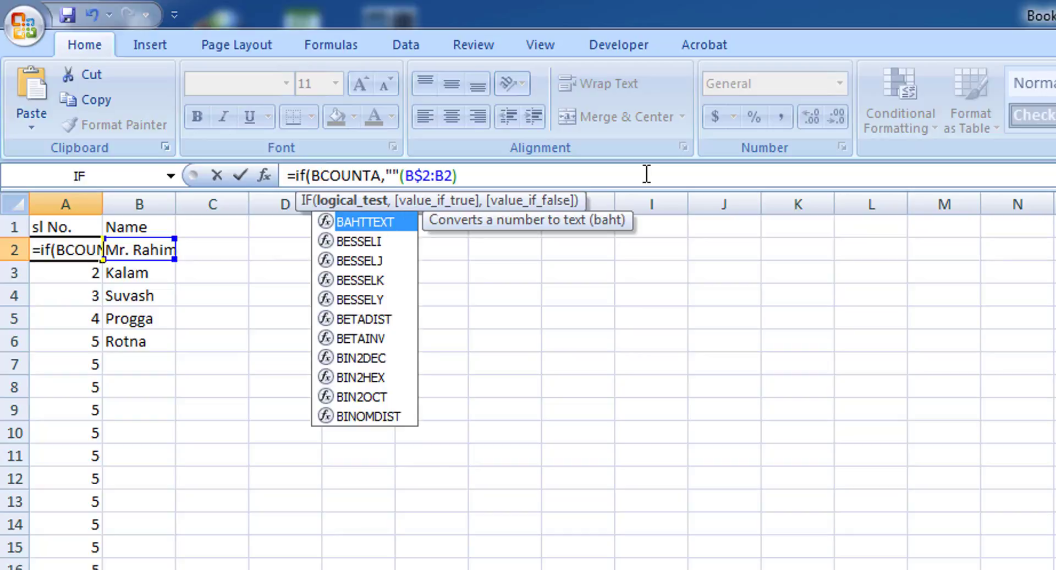
{"action": "type", "text": "2"}
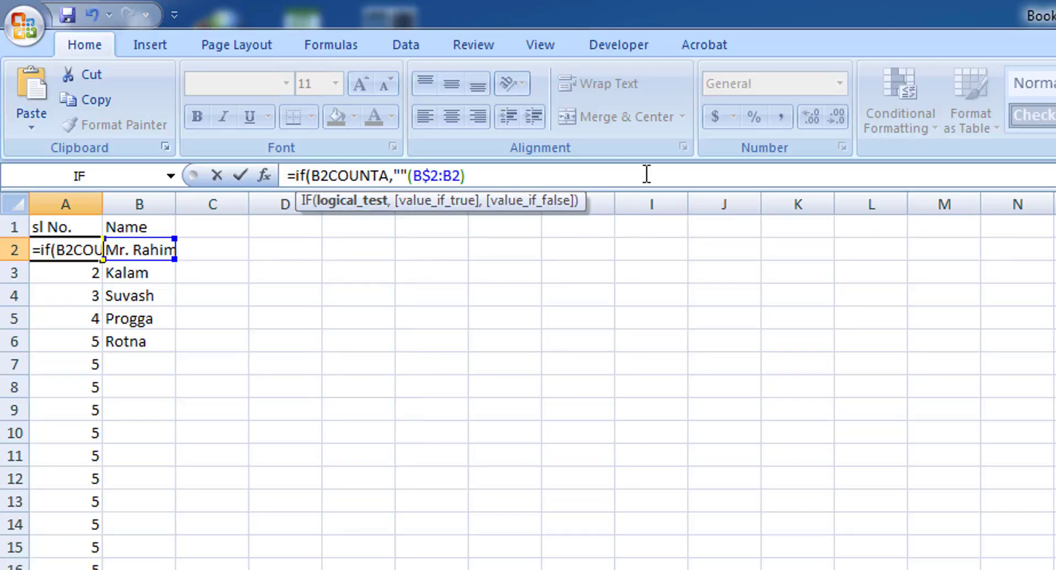
{"action": "type", "text": "="}
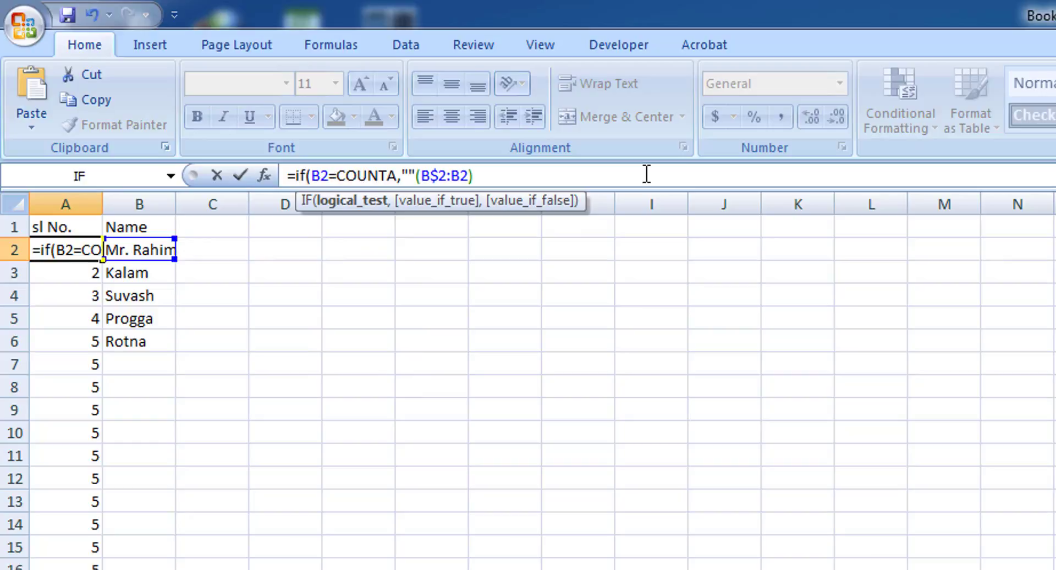
{"action": "type", "text": "\"\""}
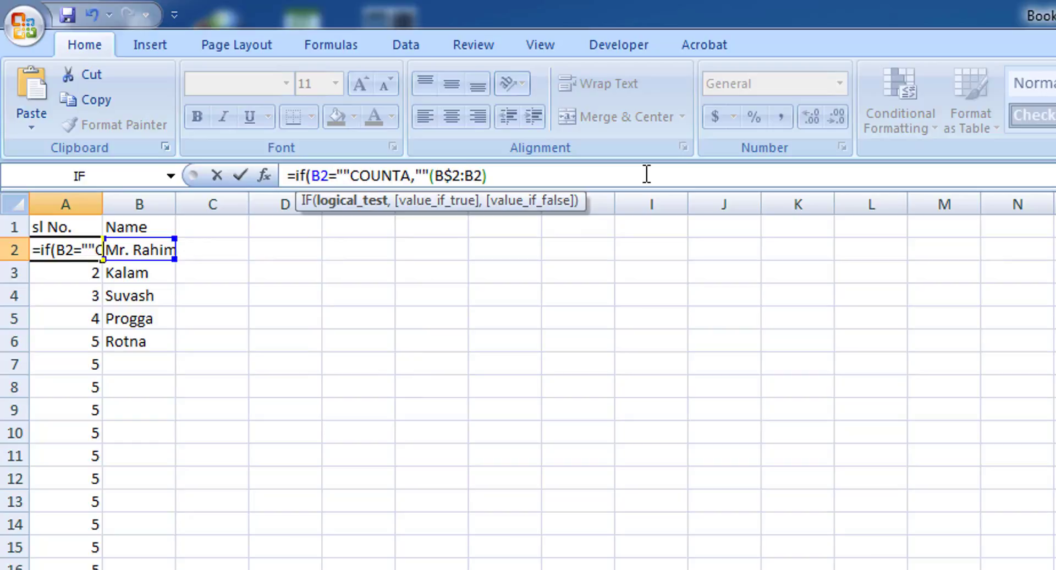
{"action": "type", "text": ","}
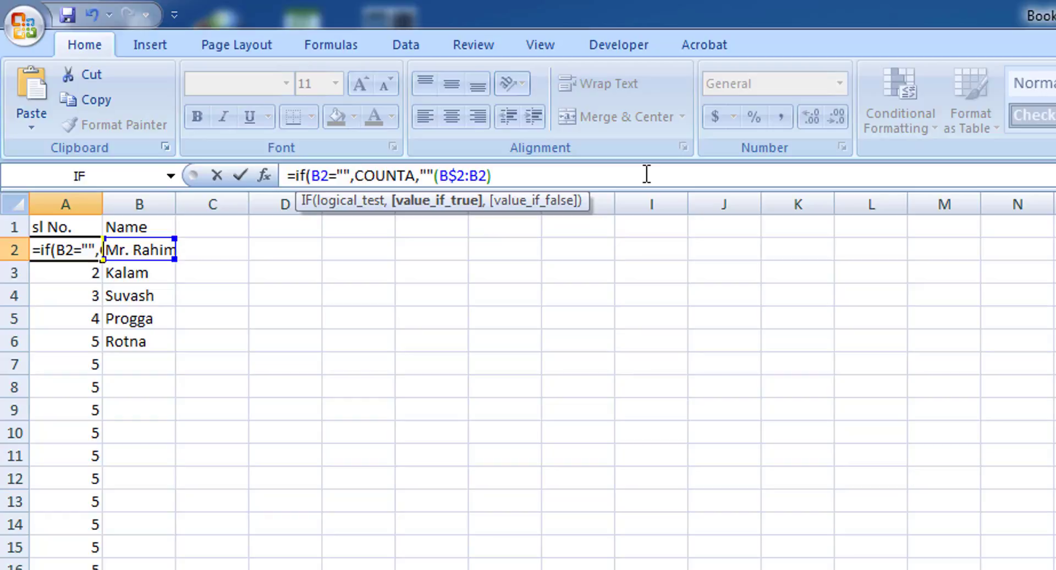
{"action": "type", "text": "\"\""}
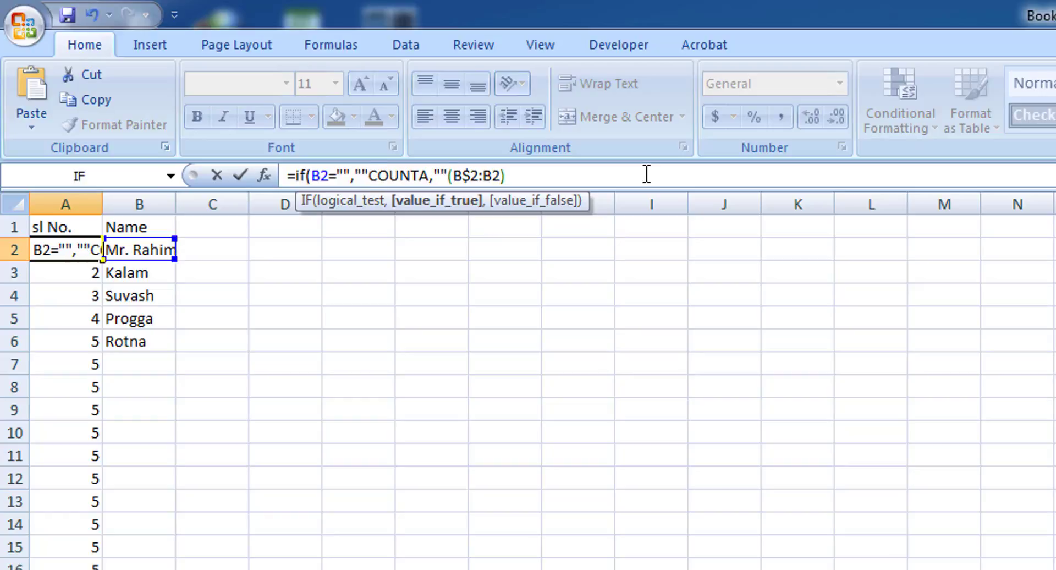
{"action": "type", "text": ","}
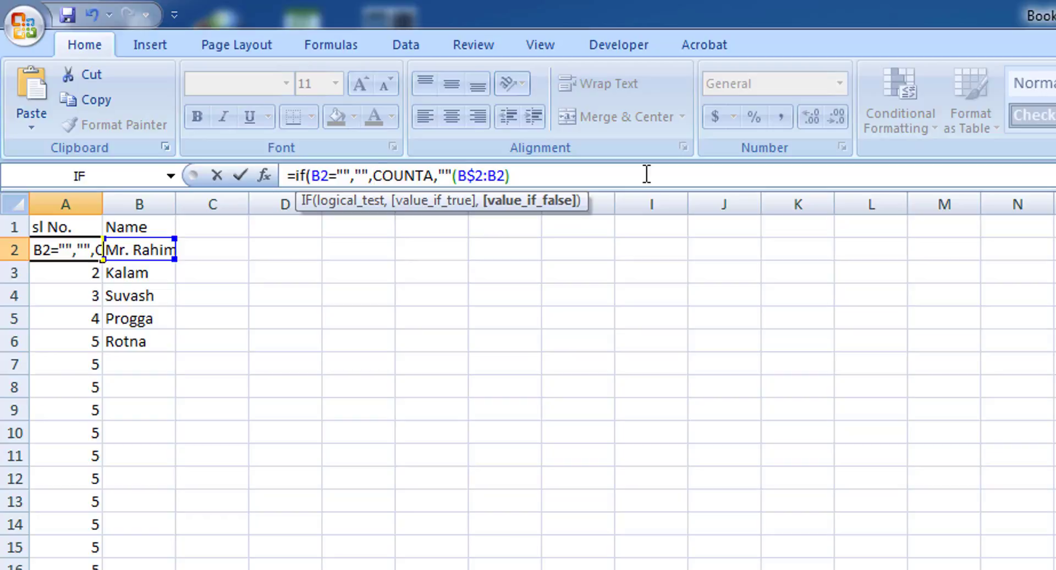
- Delete the stray ,"" after COUNTA and add the closing parenthesis, committing A2's formula
{"action": "key", "text": "Right"}
{"action": "key", "text": "Right"}
{"action": "key", "text": "Right"}
{"action": "key", "text": "Right"}
{"action": "key", "text": "Right"}
{"action": "key", "text": "Right"}
{"action": "key", "text": "Right"}
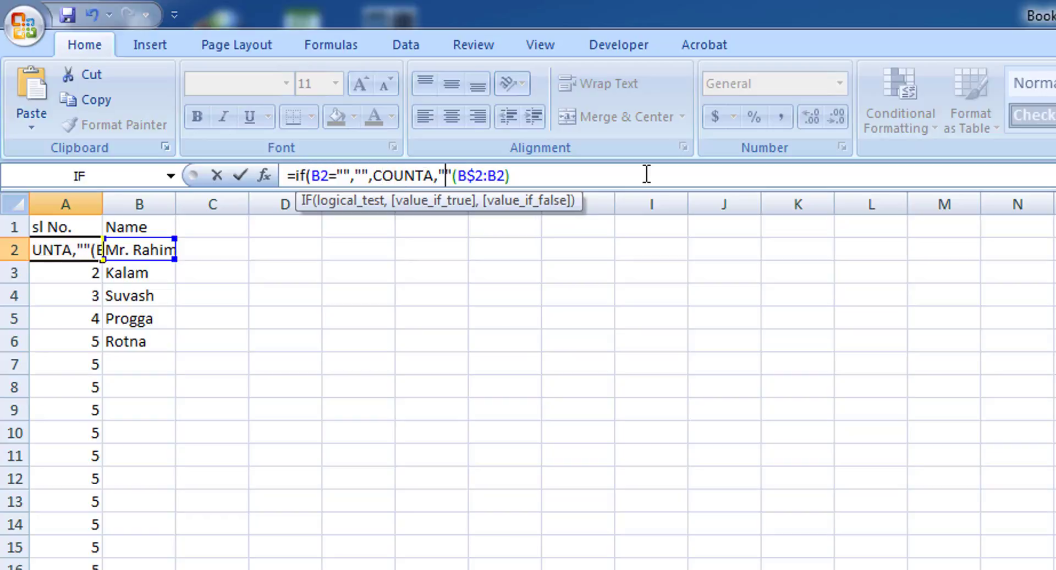
{"action": "key", "text": "Right"}
{"action": "key", "text": "BackSpace"}
{"action": "key", "text": "BackSpace"}
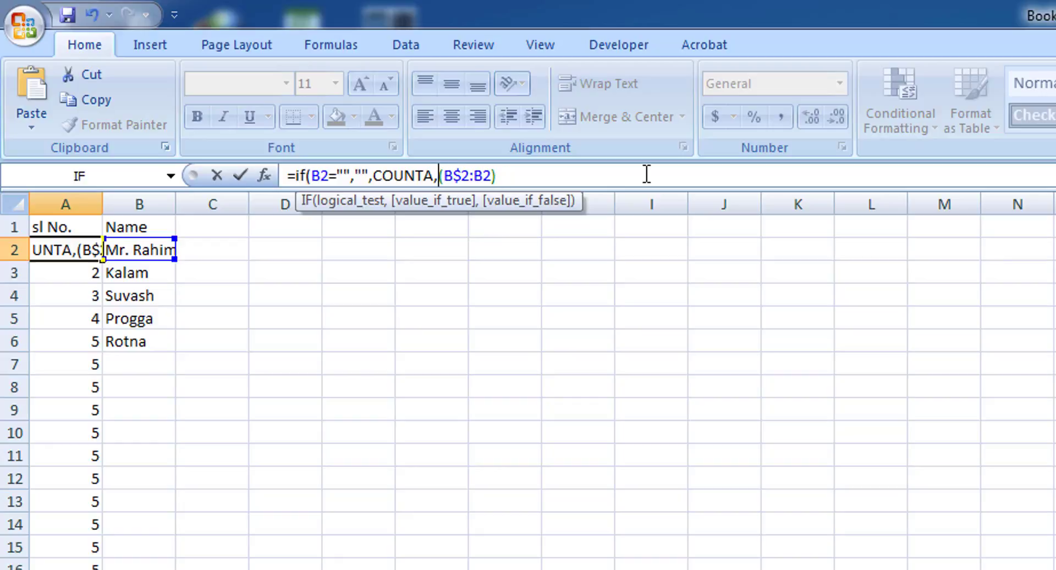
{"action": "key", "text": "BackSpace"}
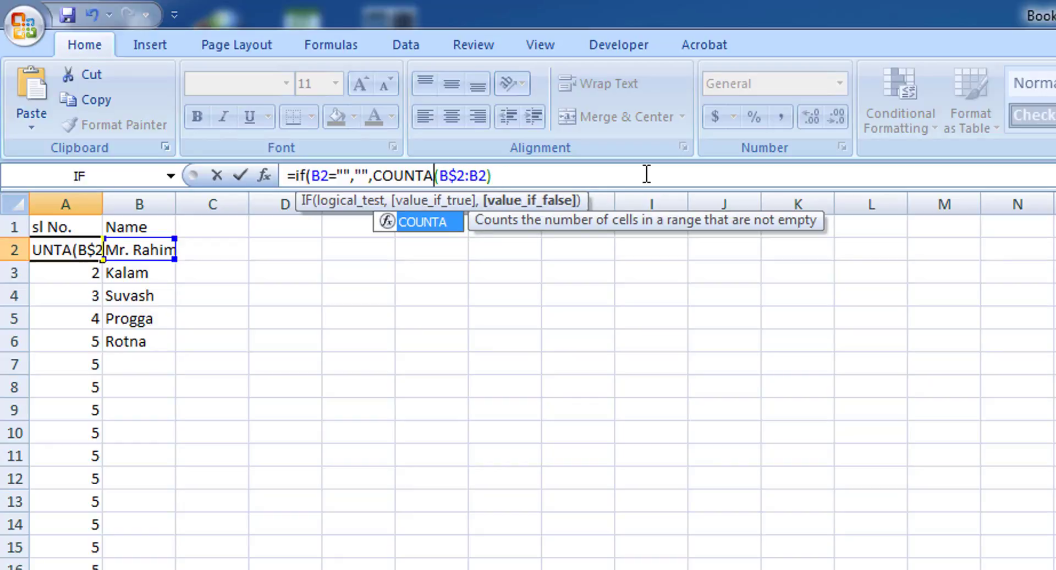
{"action": "key", "text": "Right"}
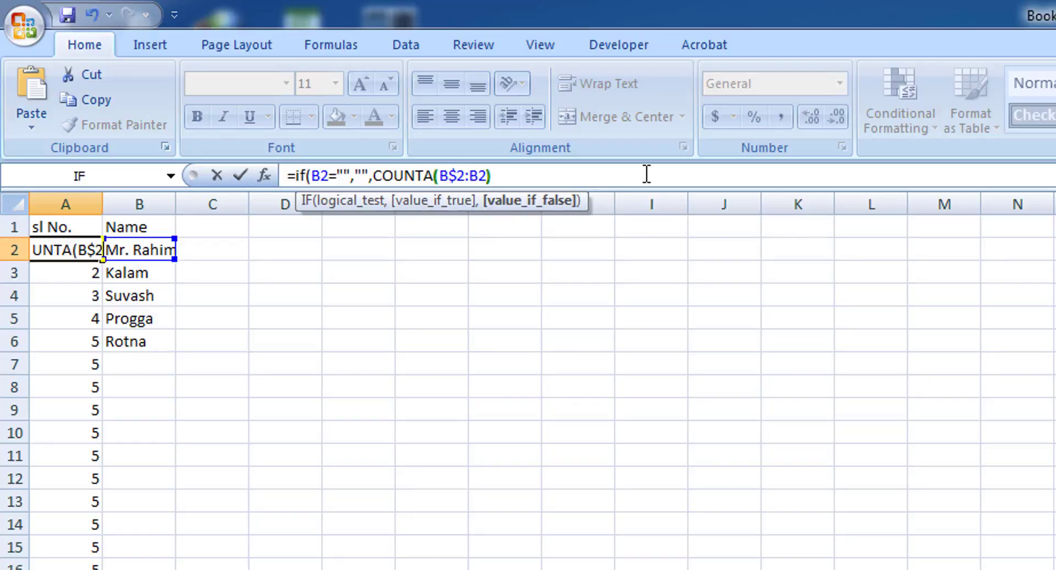
{"action": "key", "text": "Right"}
{"action": "key", "text": "Right"}
{"action": "key", "text": "Right"}
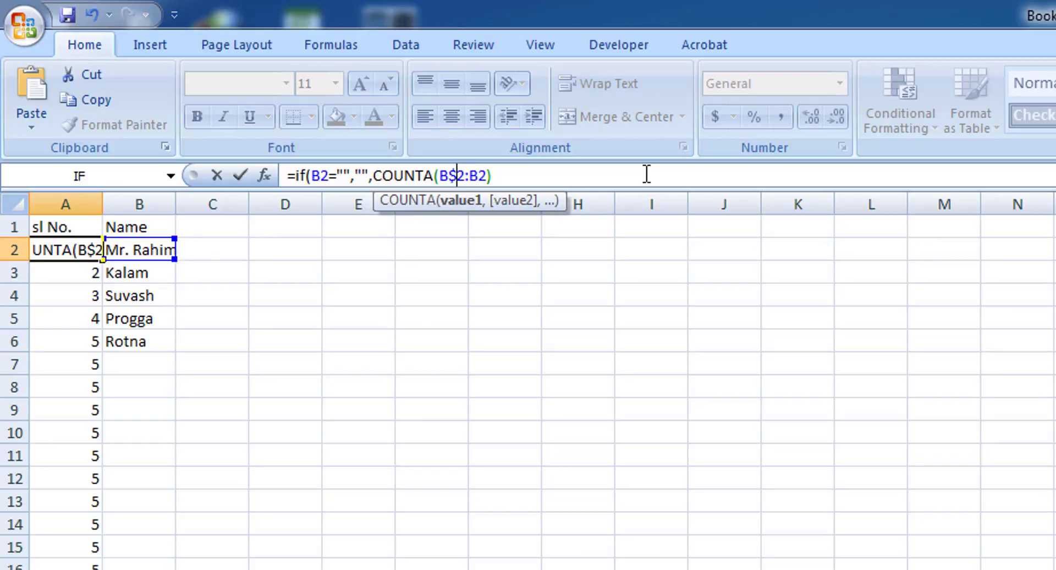
{"action": "key", "text": "Right"}
{"action": "key", "text": "Right"}
{"action": "key", "text": "Right"}
{"action": "key", "text": "Right"}
{"action": "key", "text": "Right"}
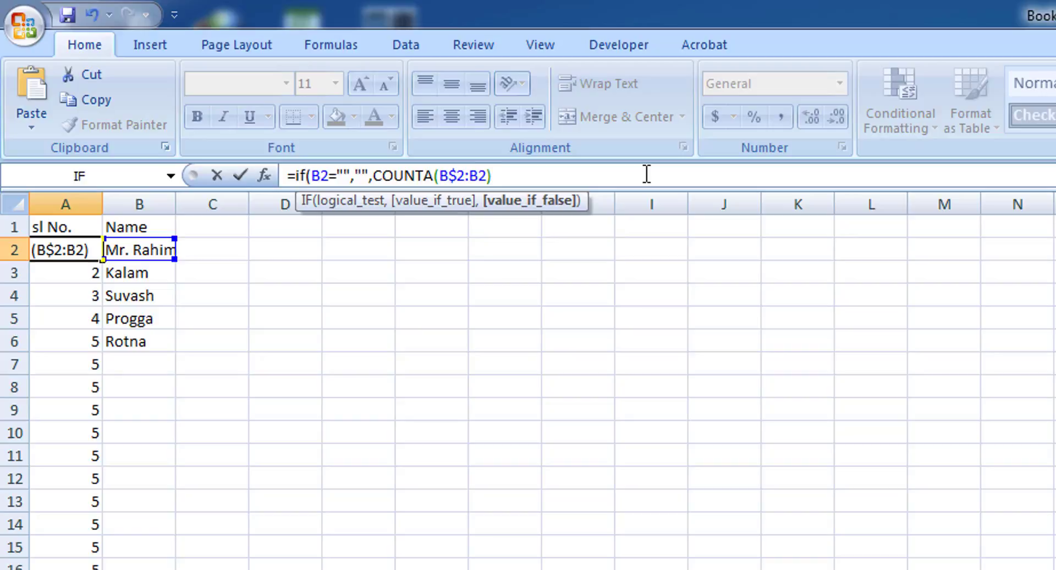
{"action": "type", "text": ")"}
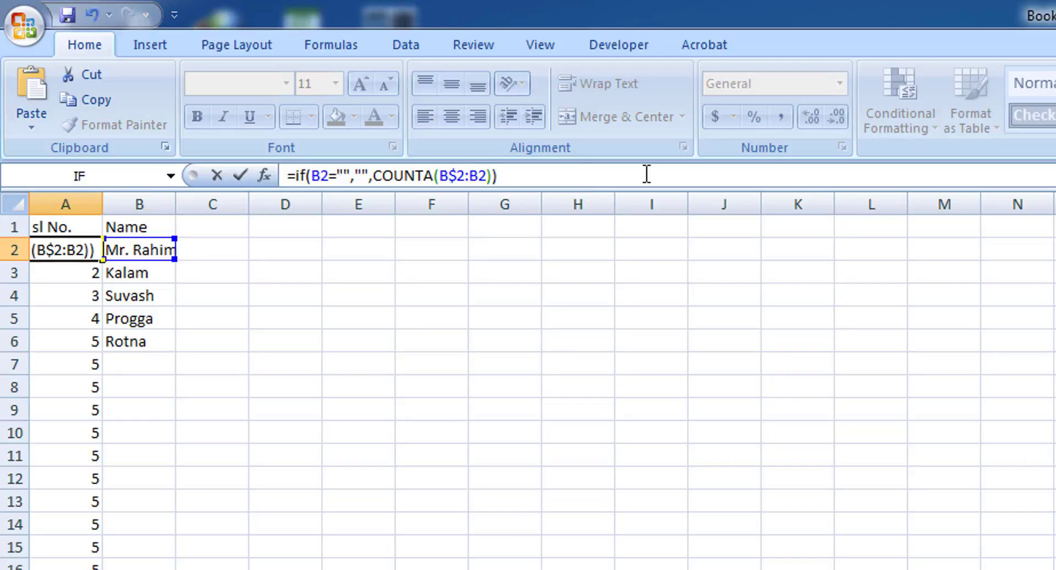
{"action": "key", "text": "Return"}
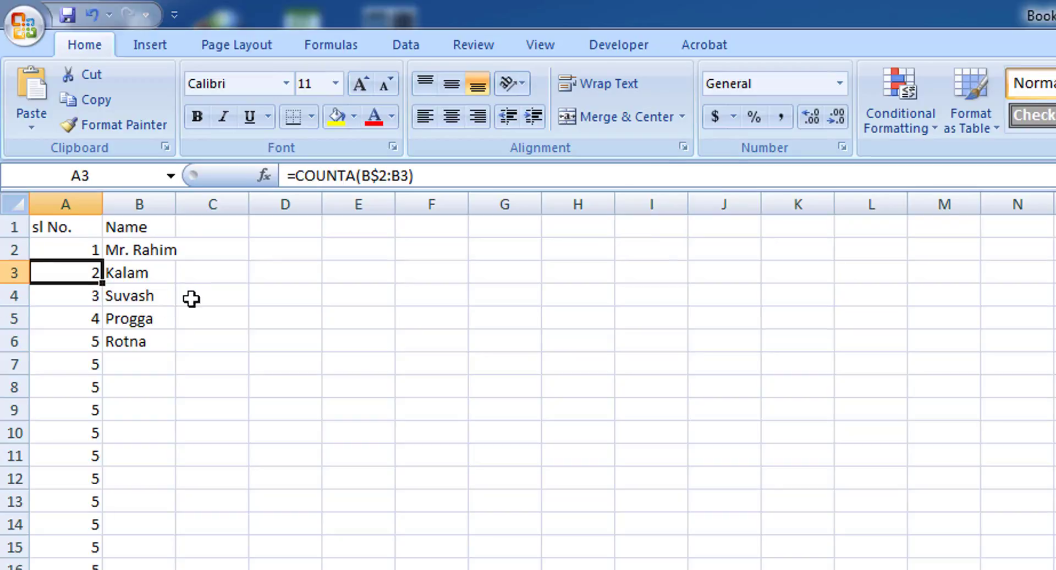
- Fill the IF formula from A2 down to A13, leaving rows without names blank
{"action": "left_click", "coordinate": [77, 247]}
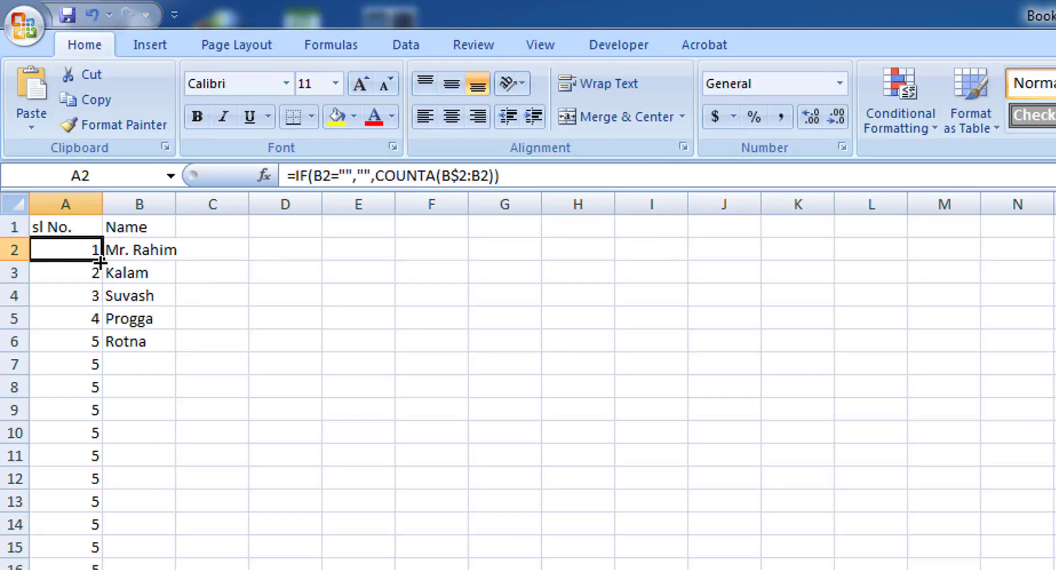
{"action": "left_click_drag", "start_coordinate": [100, 260], "coordinate": [84, 567]}
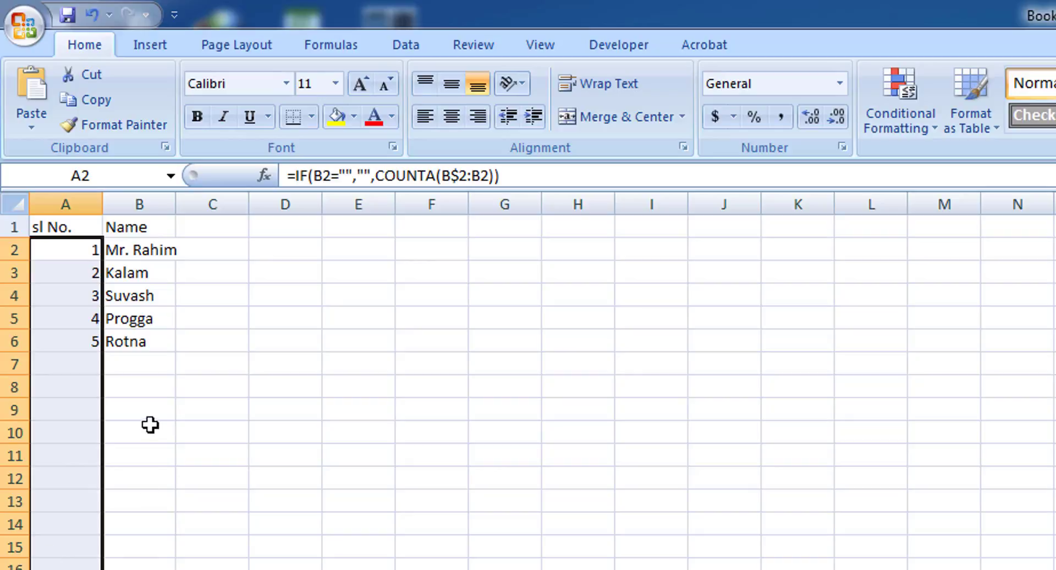
{"action": "left_click", "coordinate": [148, 366]}
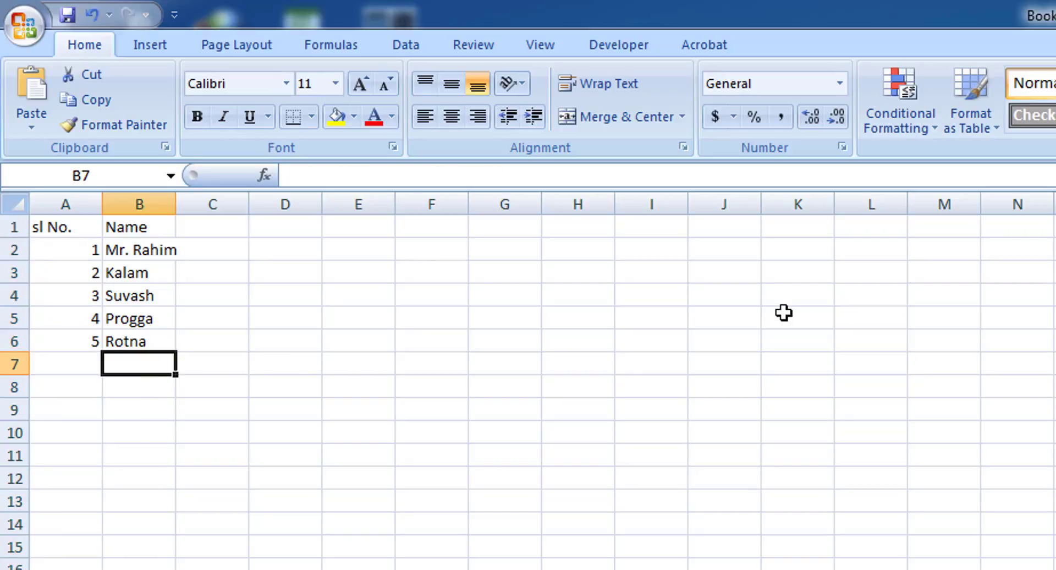
- Type four more names into B7, B8, B9 and B10, one per row
{"action": "type", "text": "S"}
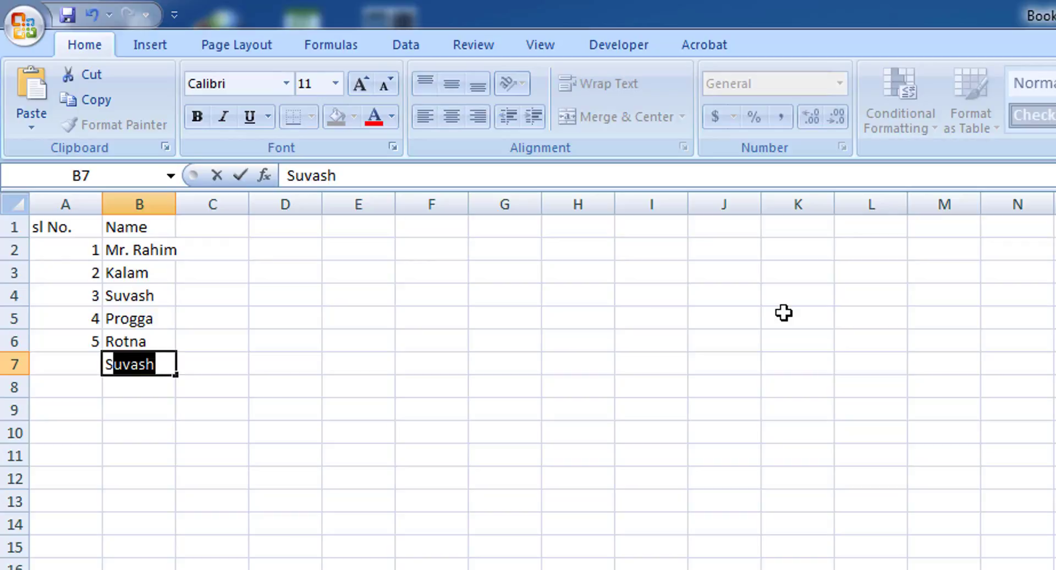
{"action": "type", "text": "ul"}
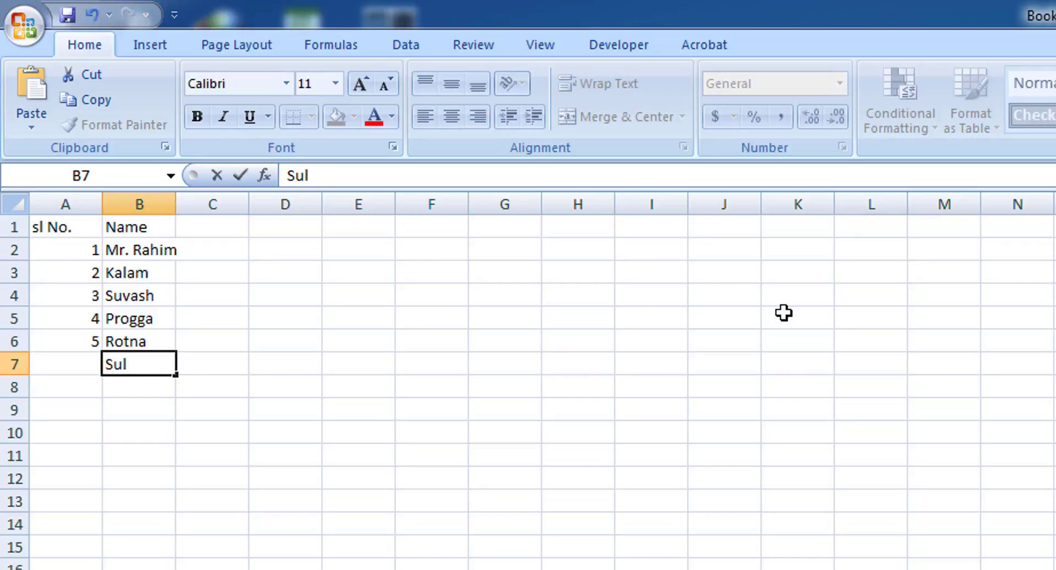
{"action": "type", "text": "tan"}
{"action": "key", "text": "Return"}
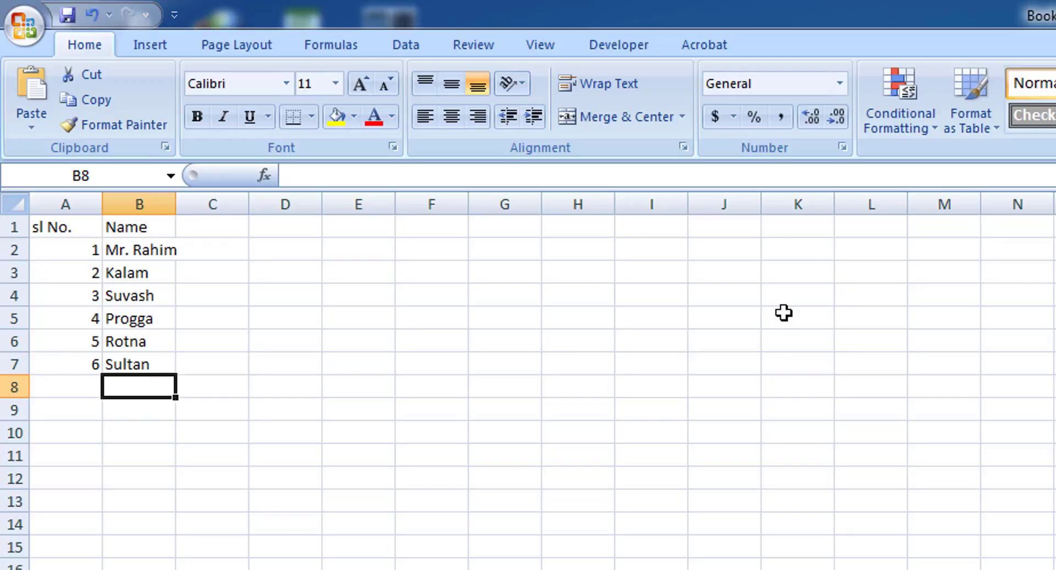
{"action": "type", "text": "Raki"}
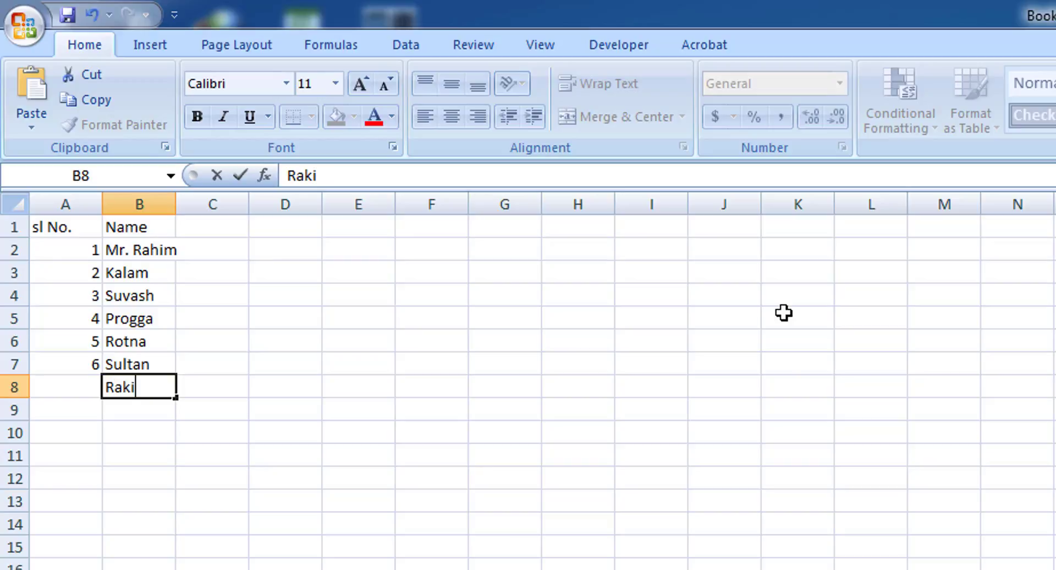
{"action": "type", "text": "b"}
{"action": "key", "text": "Return"}
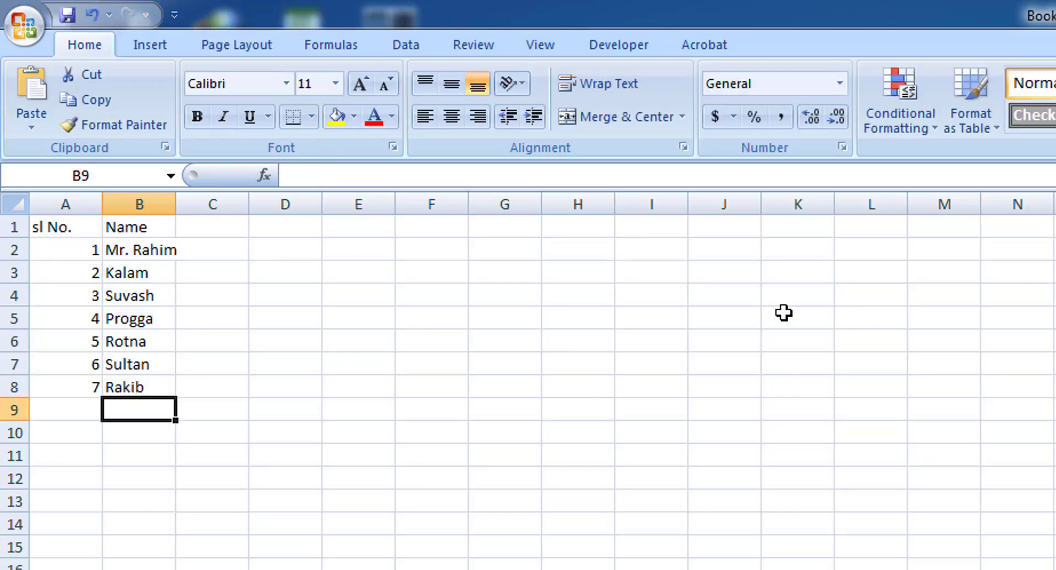
{"action": "type", "text": "Nah"}
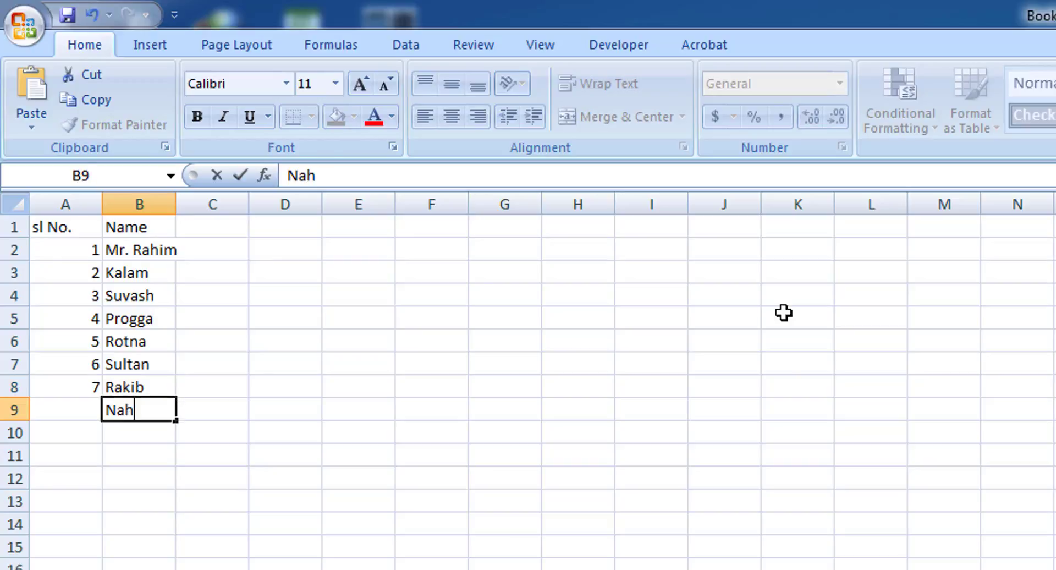
{"action": "type", "text": "id"}
{"action": "key", "text": "Return"}
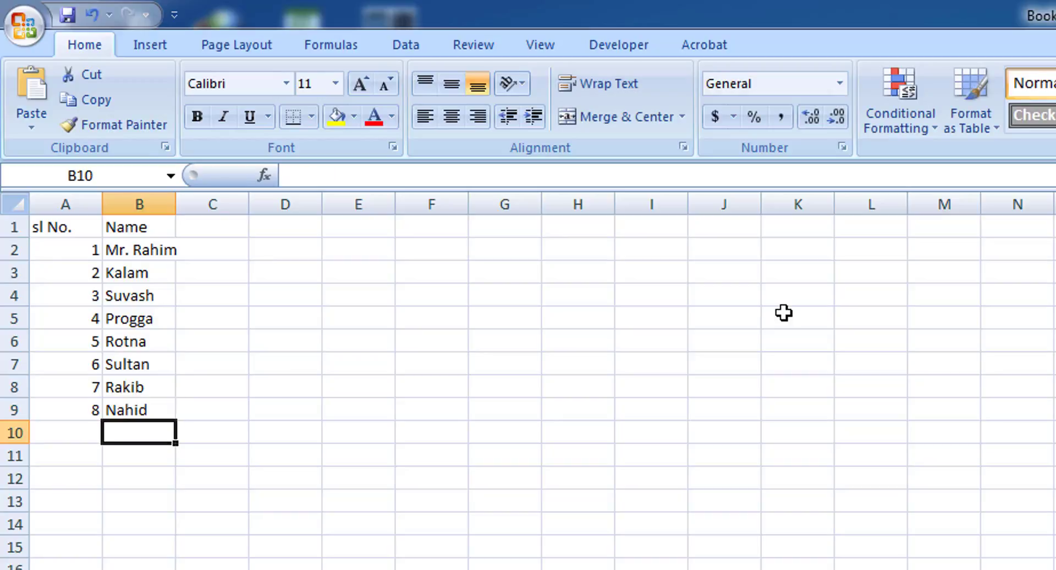
{"action": "type", "text": "Niga"}
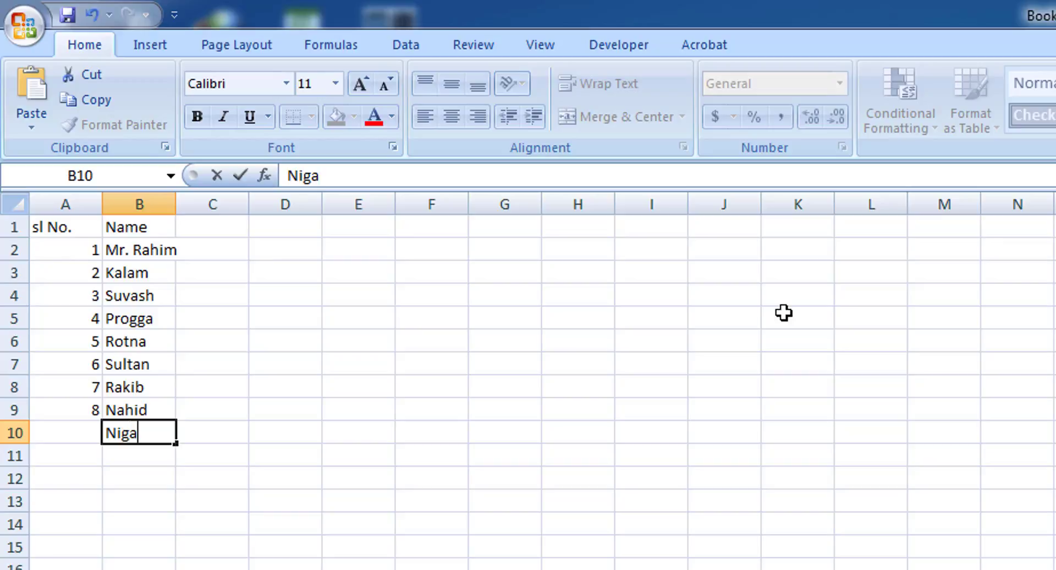
{"action": "type", "text": "r"}
{"action": "key", "text": "Return"}
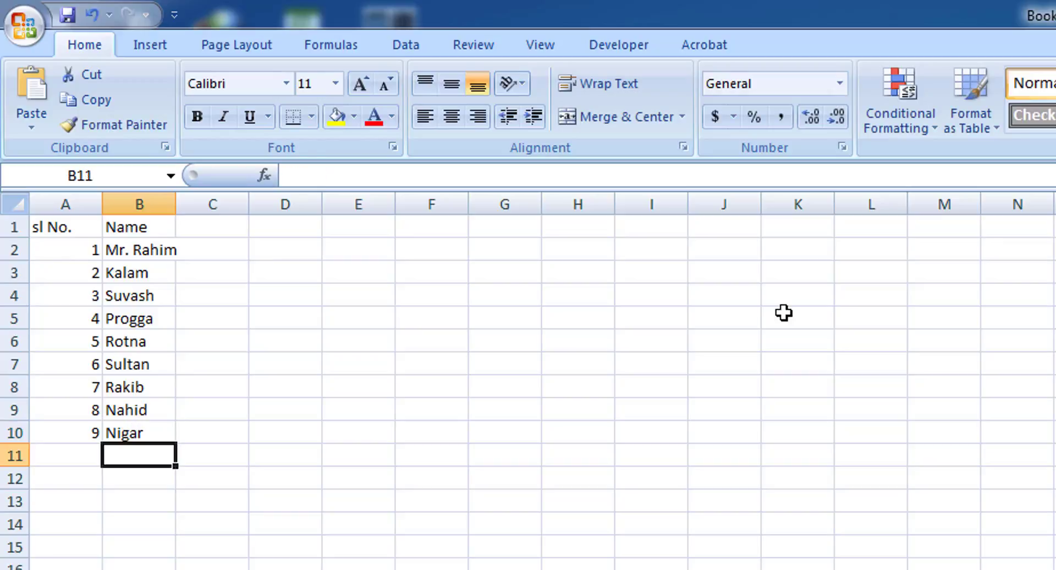